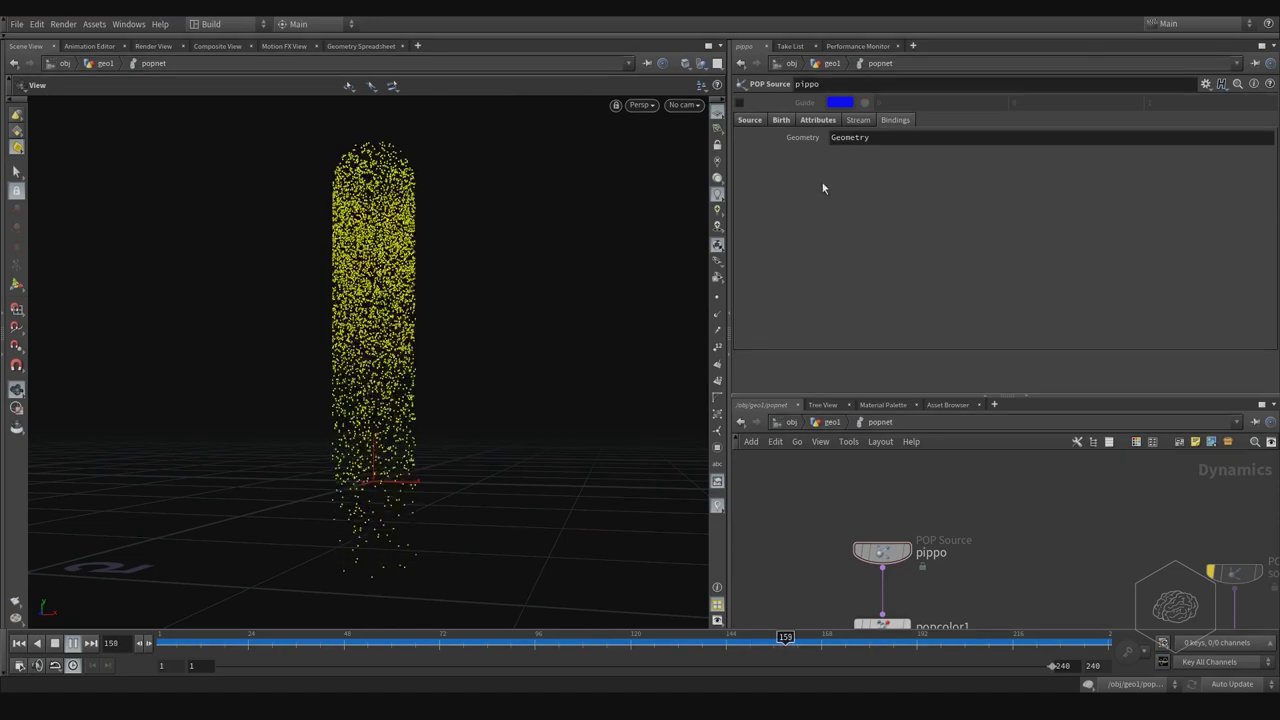
Move playback to frame 42 and inspect the geometry render settings of the geo1 object, especially Point Scale
click(320, 643)
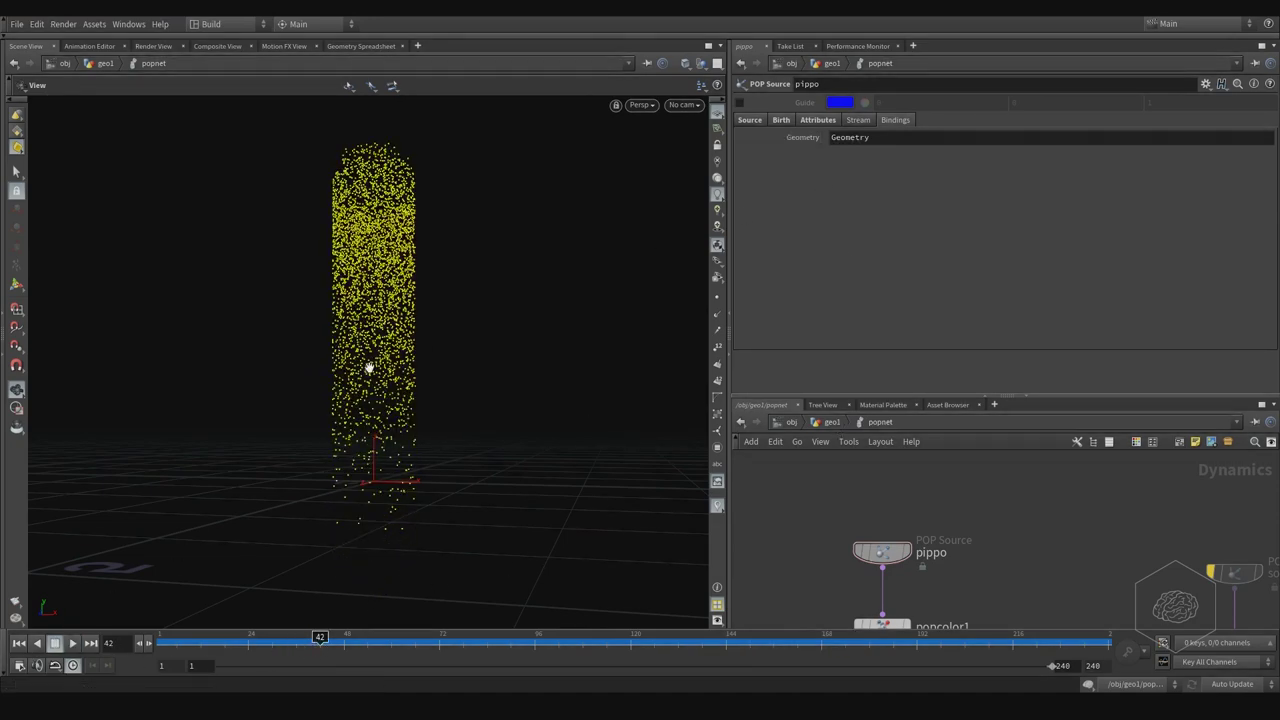
click(831, 422)
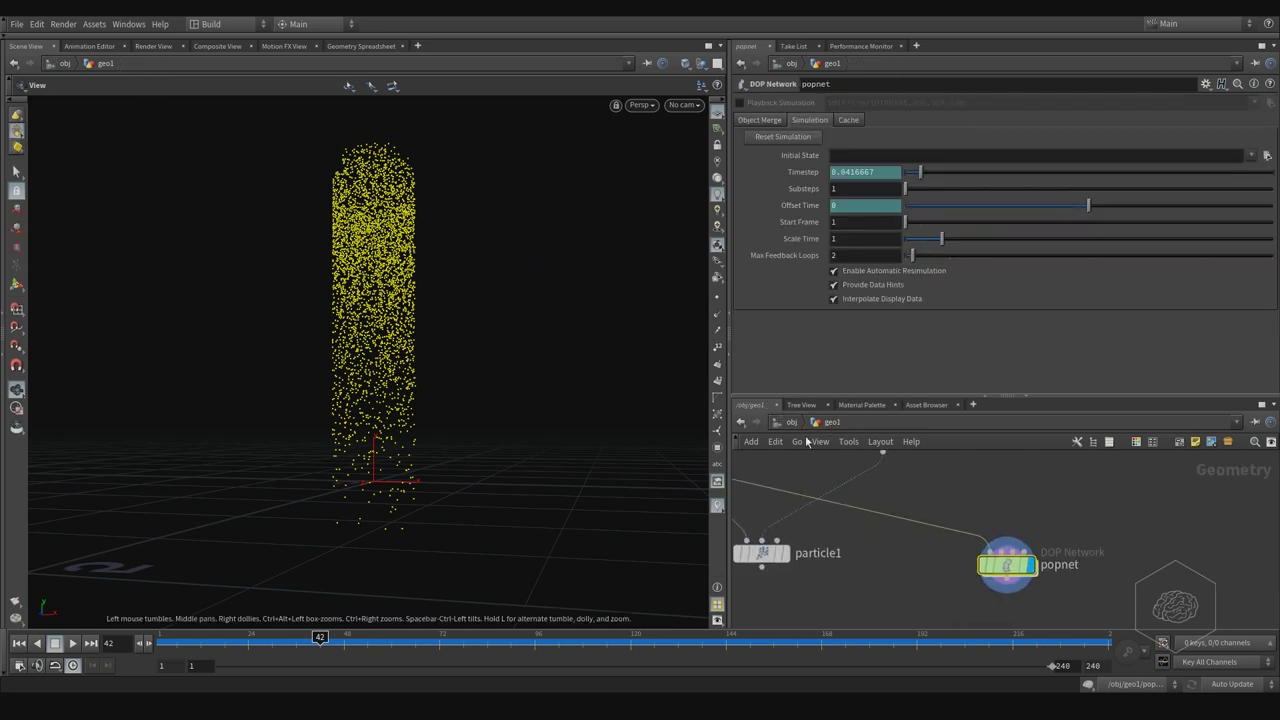
click(788, 422)
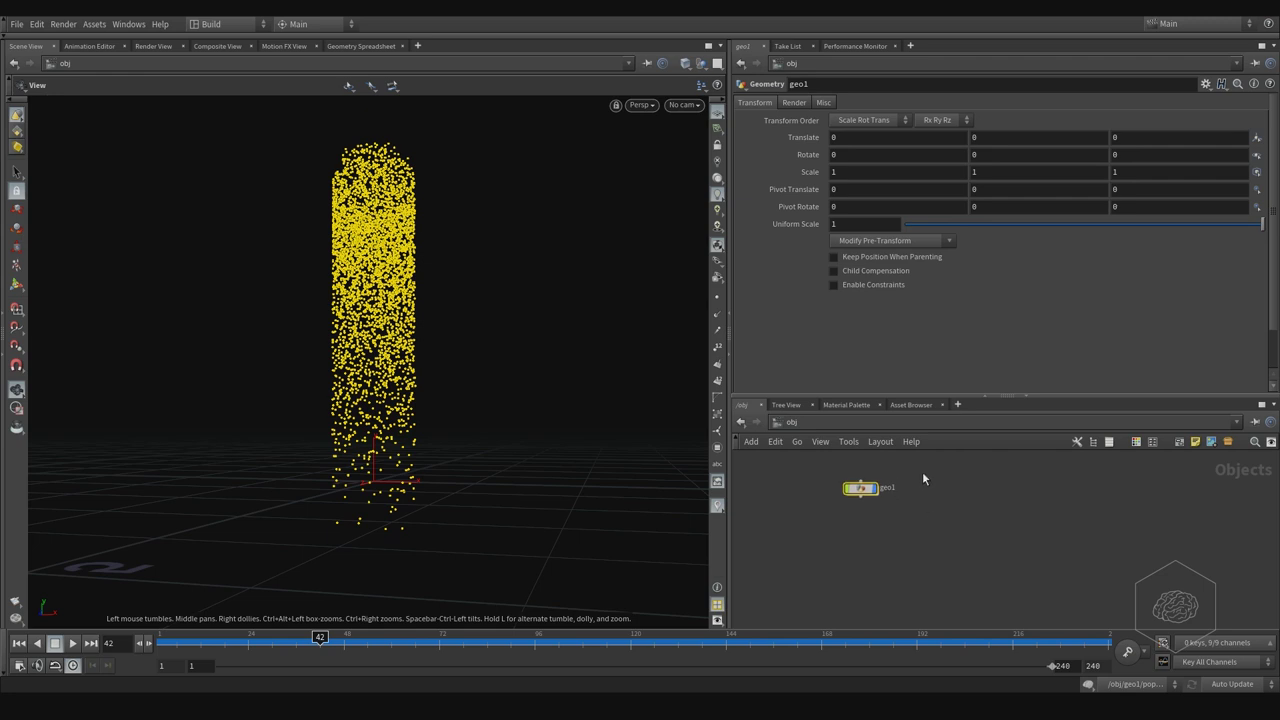
click(795, 103)
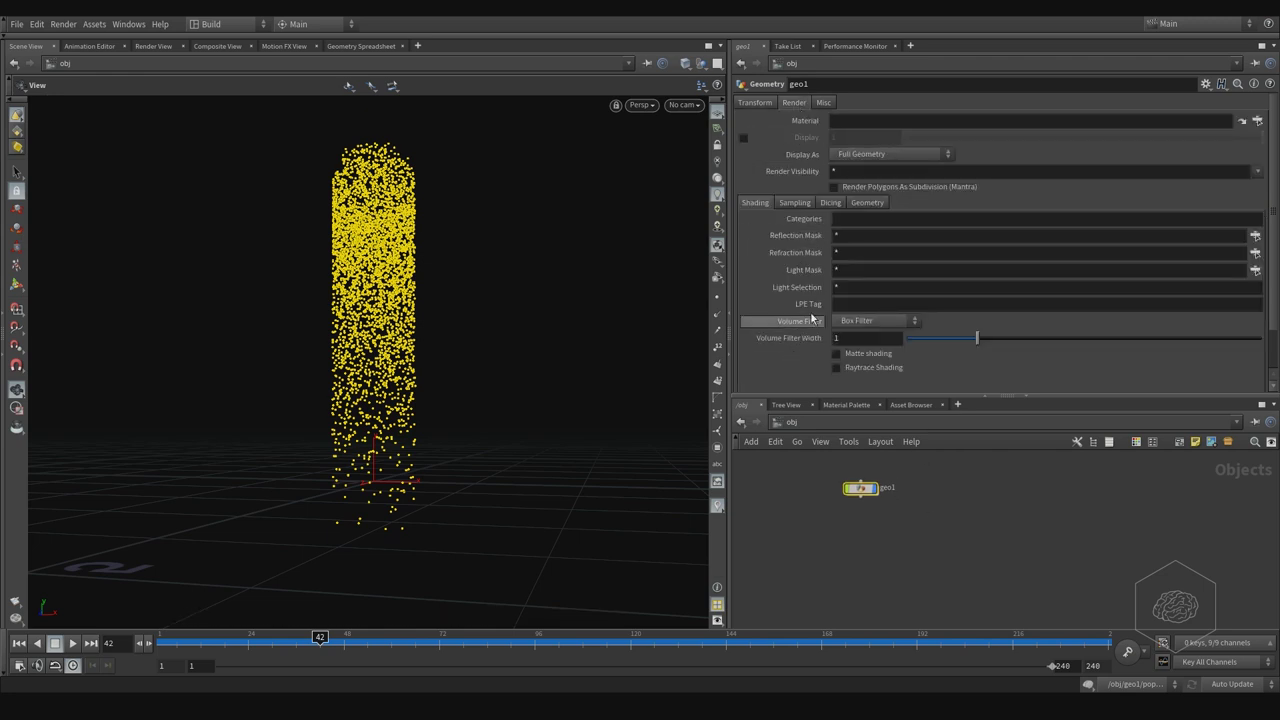
click(868, 202)
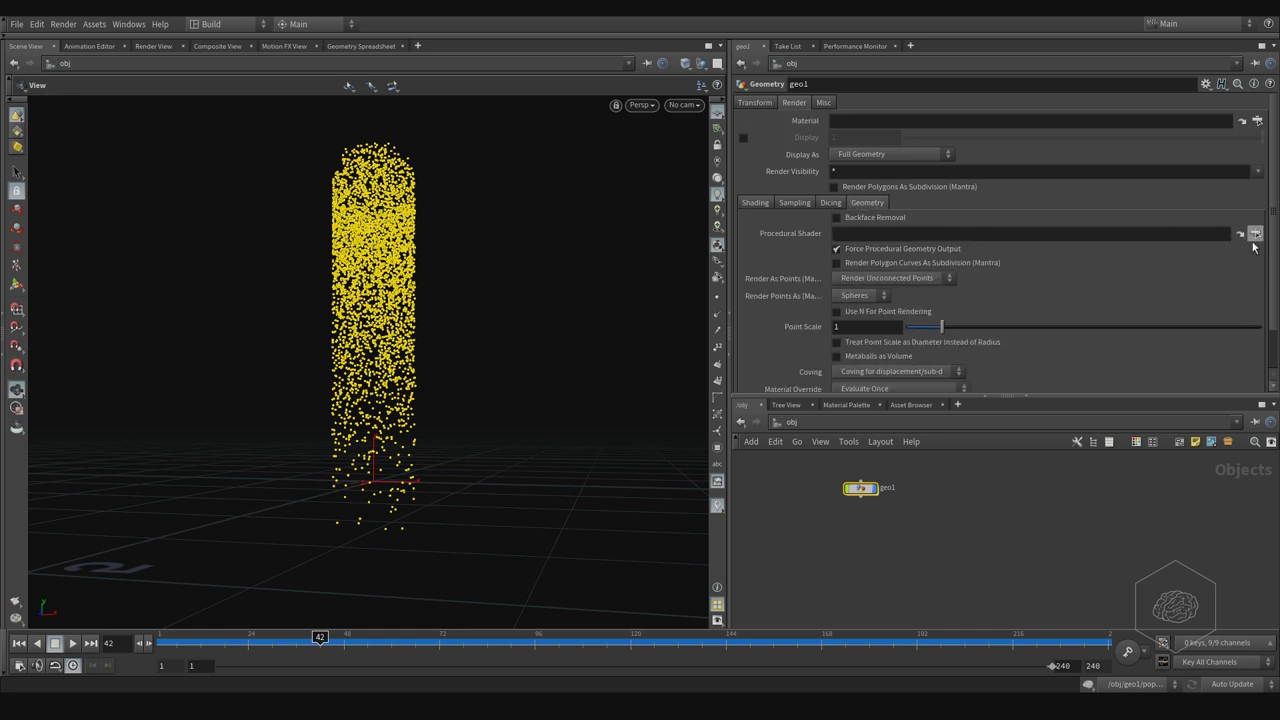
drag(1273, 248, 1274, 299)
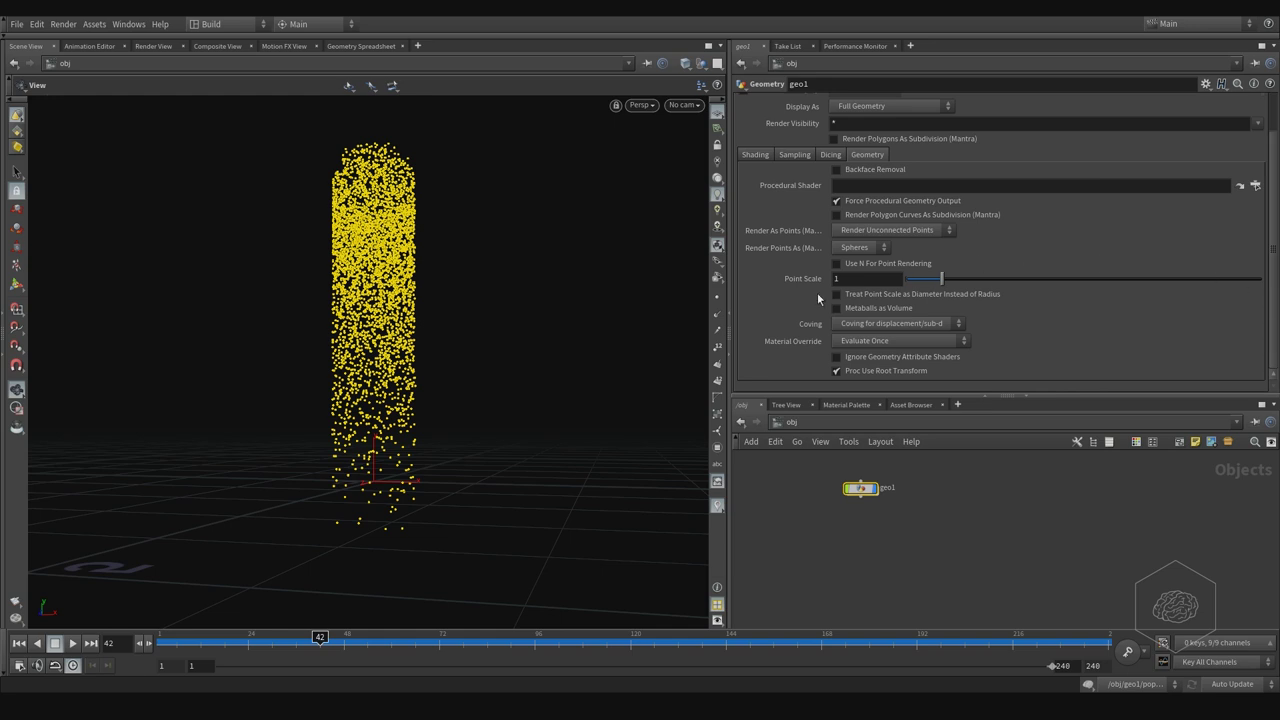
click(866, 280)
key(Return)
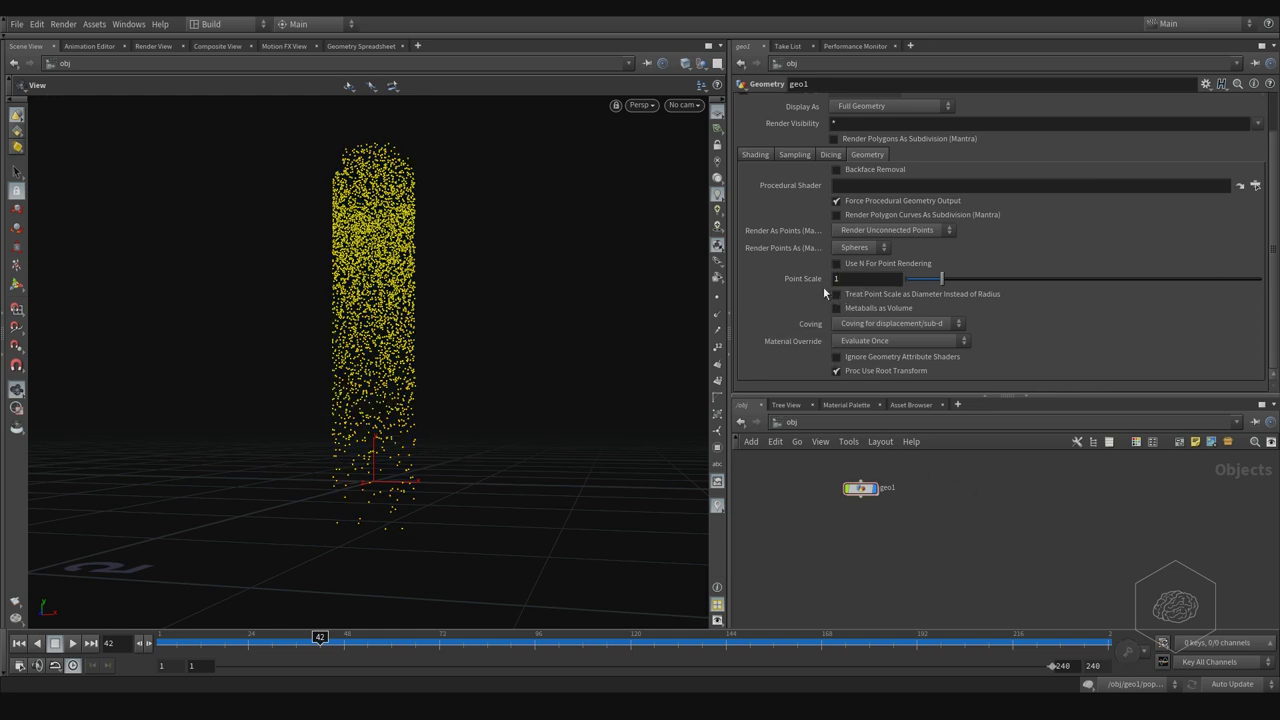
Inside geo1, add a Copy to Points node below popnet and connect popnet's output to its target points input
double_click(862, 488)
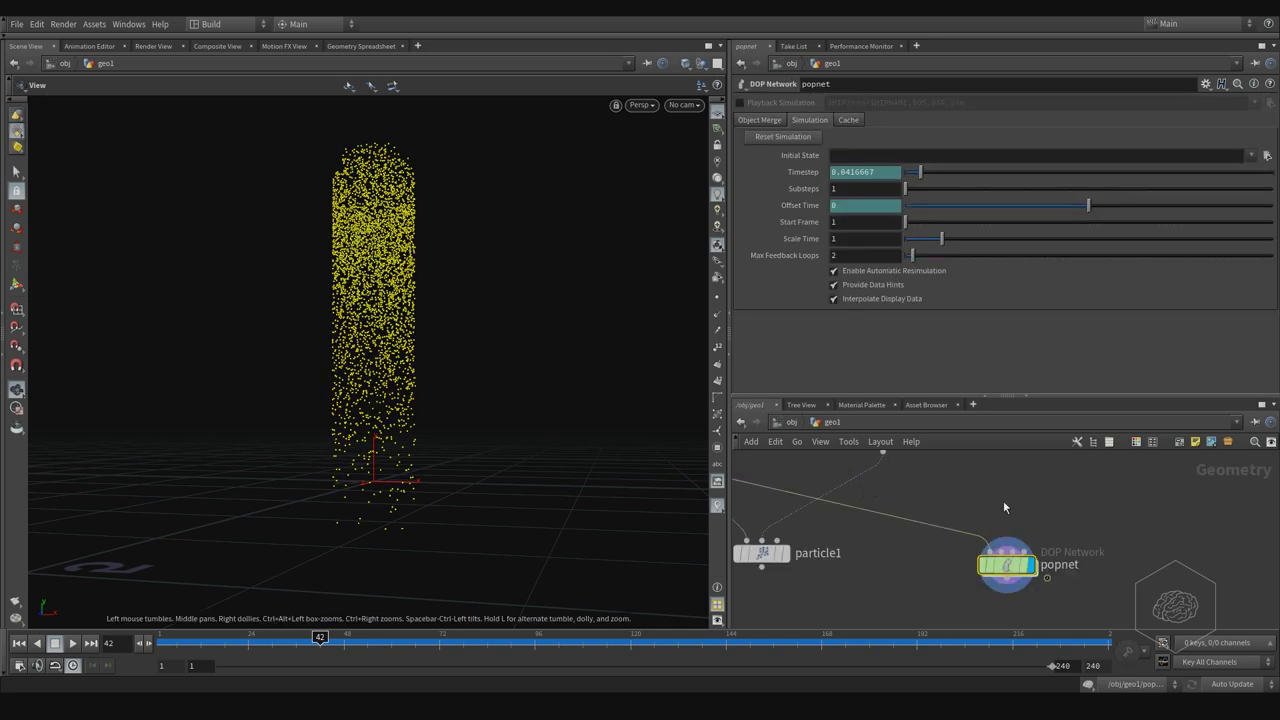
middle_drag(1005, 509, 917, 489)
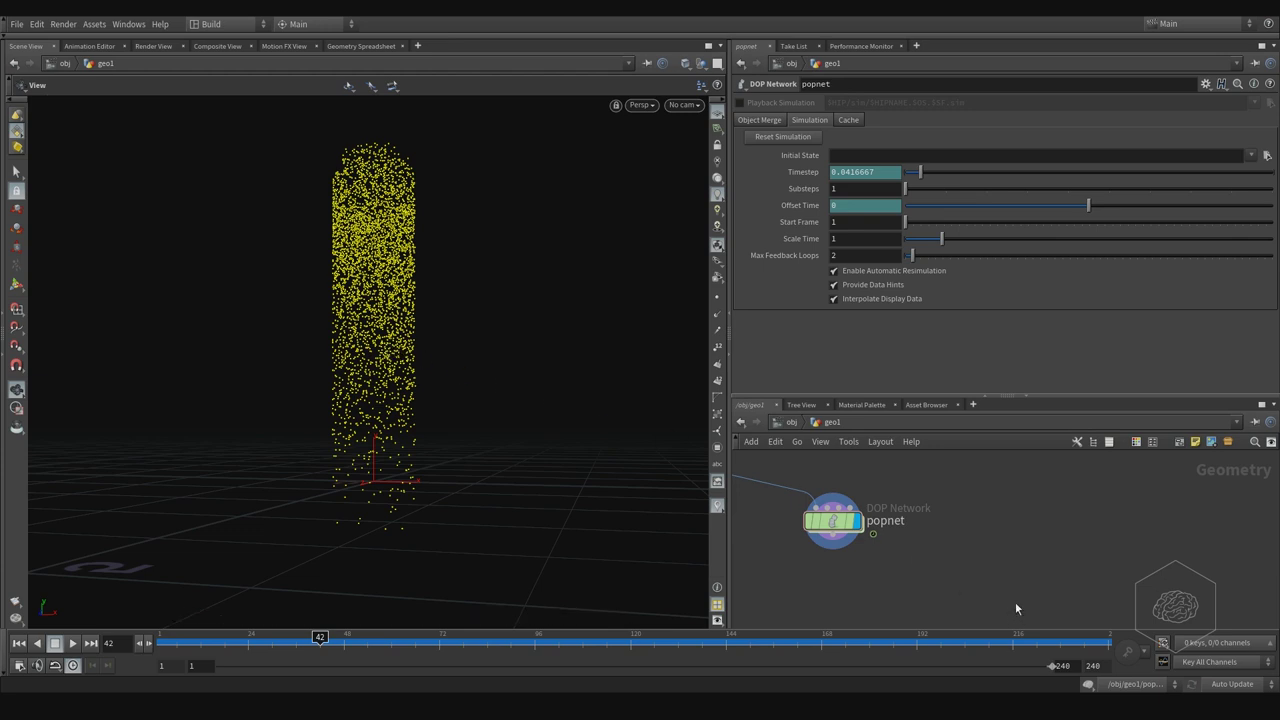
key(Tab)
text(copy)
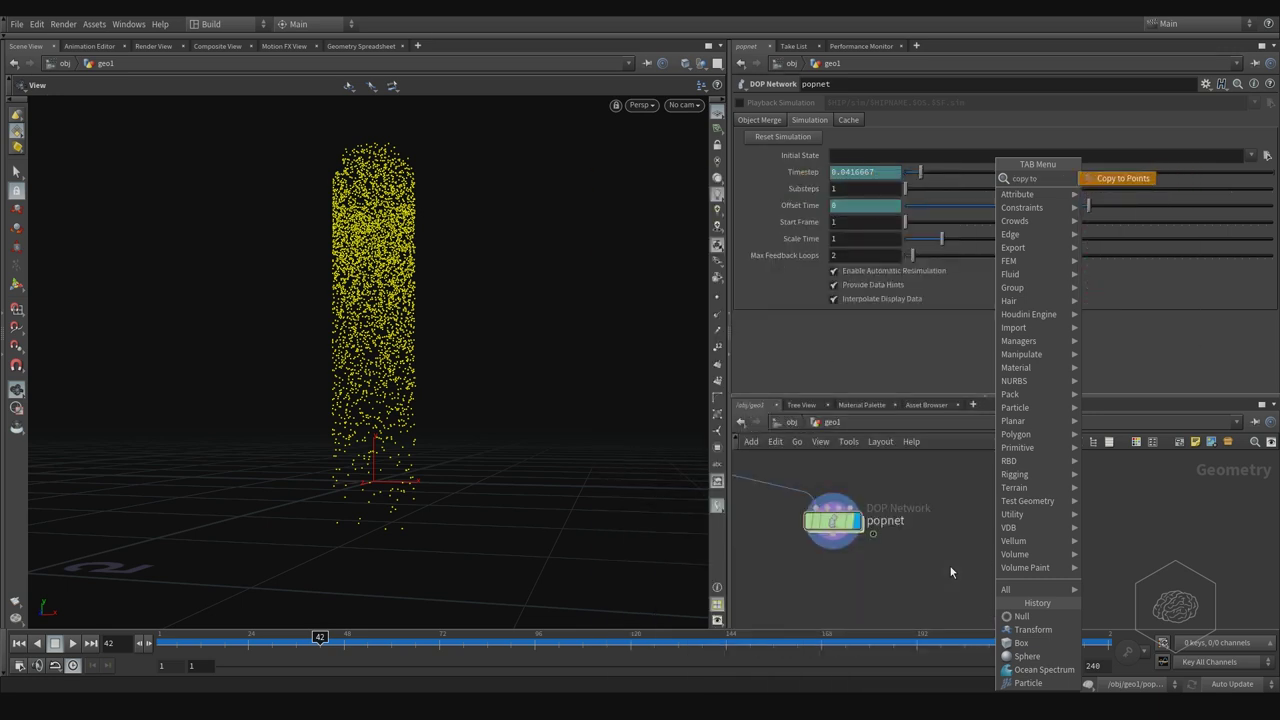
key(Return)
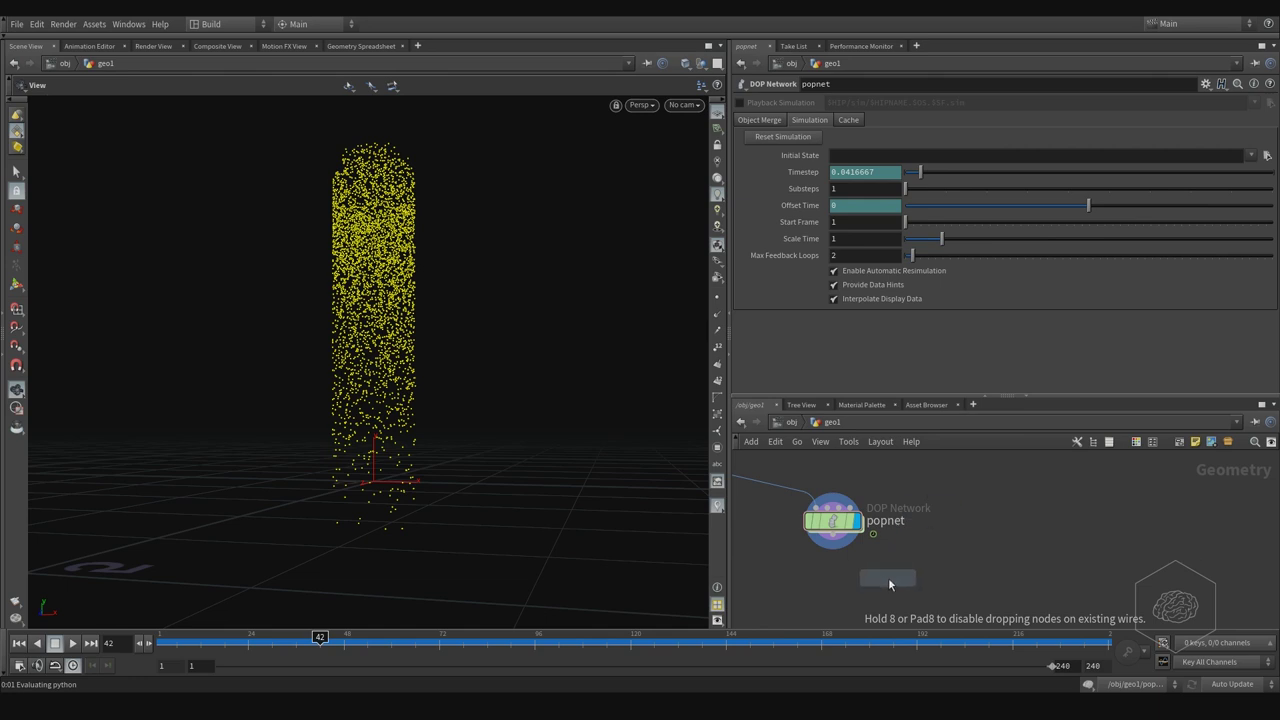
click(888, 577)
click(873, 533)
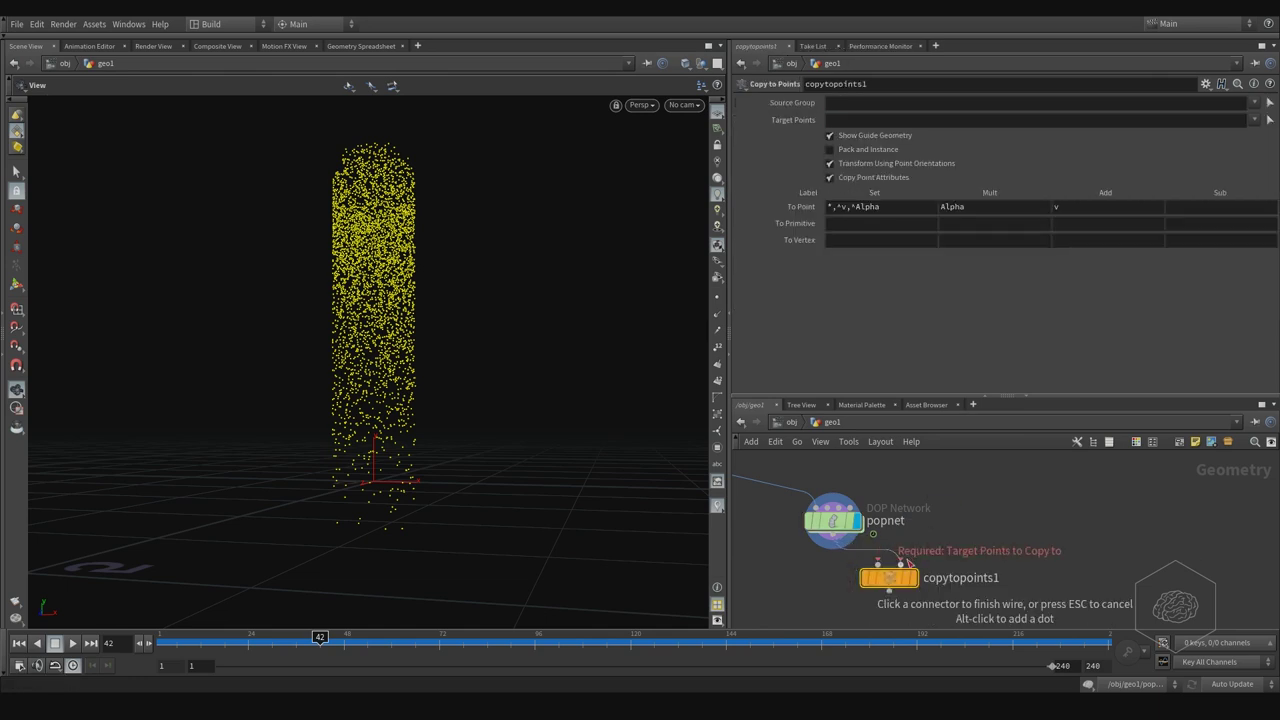
click(903, 563)
Connect OUT_Source_Particles to the source input of copytopoints1, position the node below popnet and display it
drag(886, 578, 798, 597)
key(h)
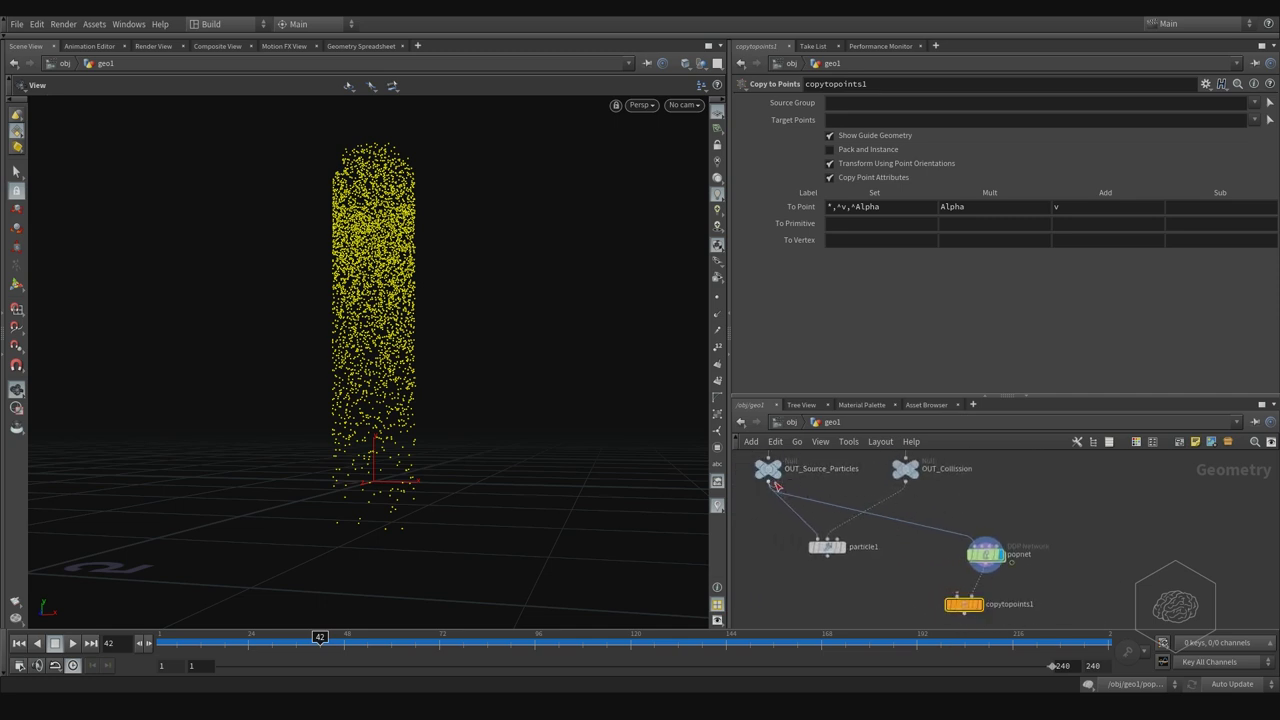
middle_drag(1081, 528, 969, 464)
drag(858, 543, 874, 574)
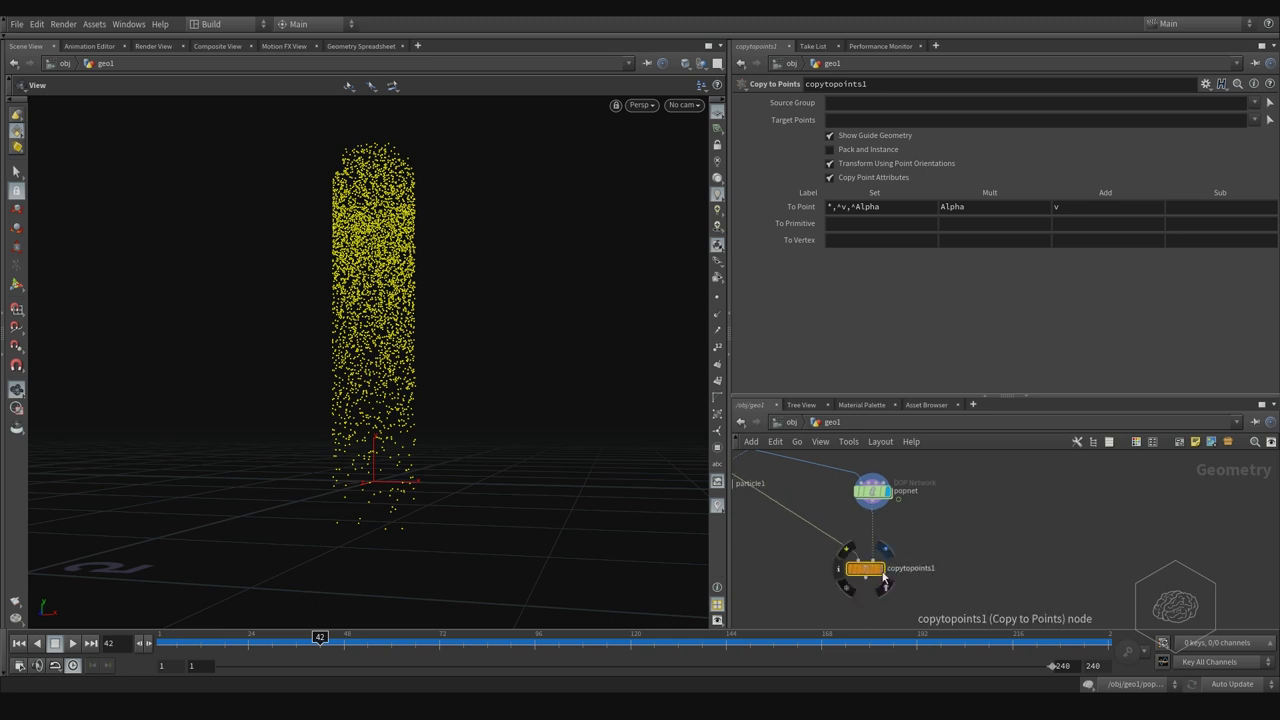
click(882, 570)
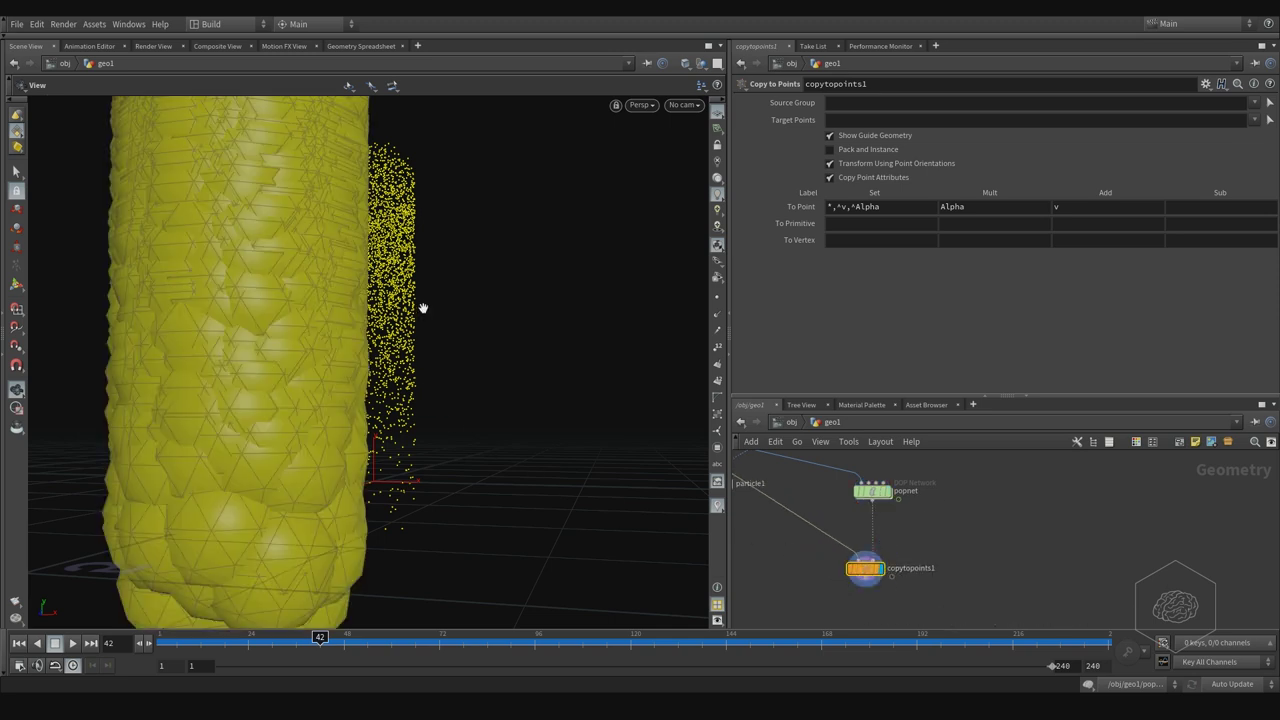
Scrub to frame 2 and compare the position of the copied sphere with the particle stream
scroll(426, 314, down, 10)
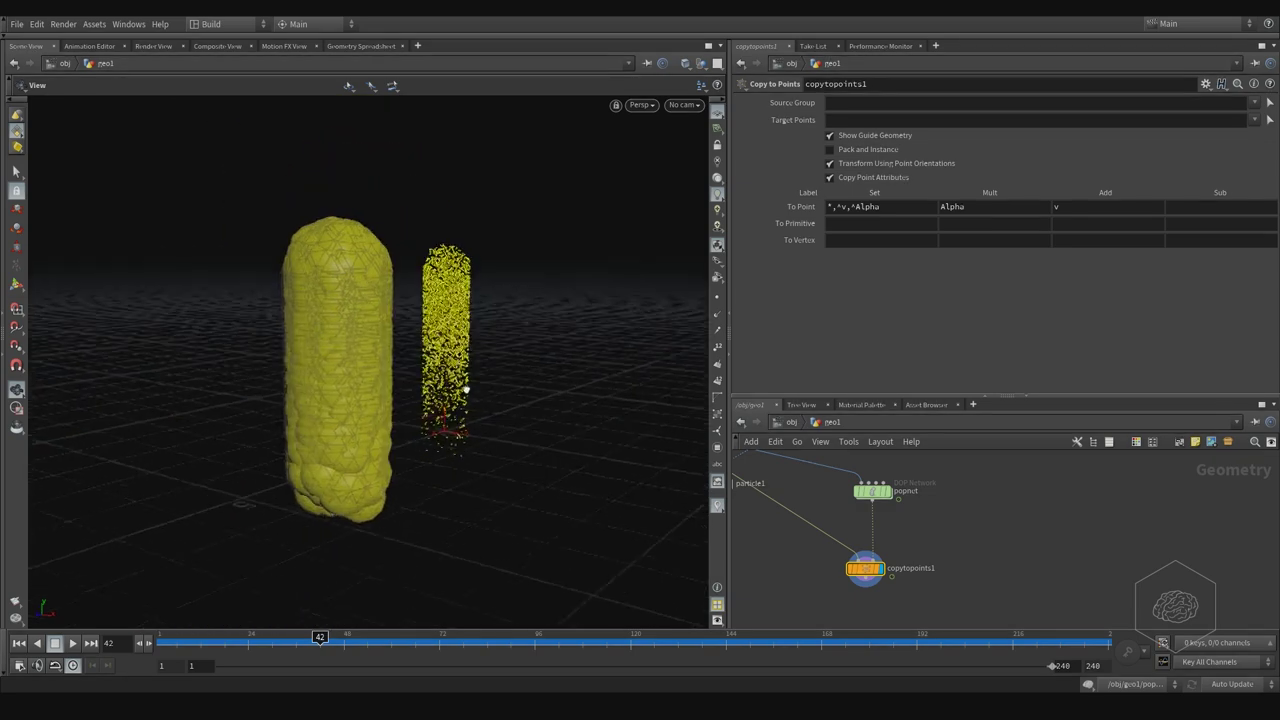
drag(458, 392, 410, 415)
drag(200, 640, 163, 636)
middle_drag(499, 470, 452, 488)
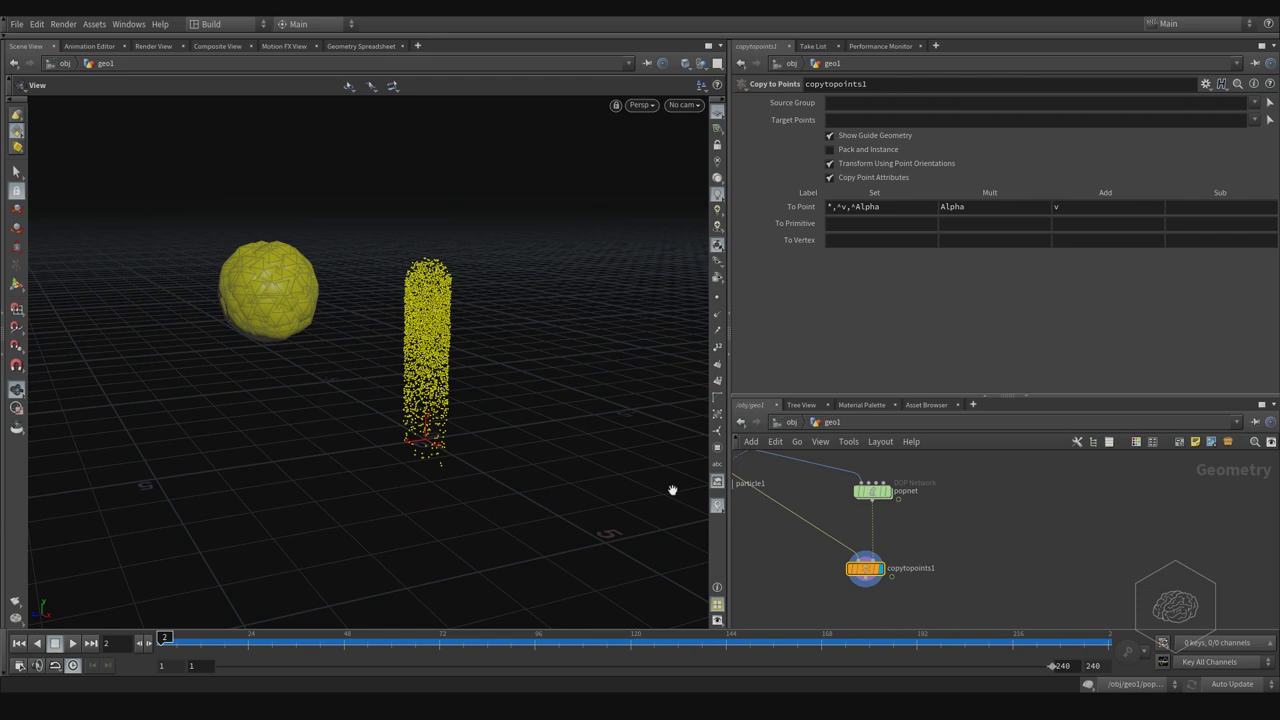
mouse_move(640, 487)
mouse_down()
mouse_move(526, 460)
mouse_move(629, 485)
mouse_up()
Rewire the source input of copytopoints1 to the upstream sphere geometry that sits at the origin
mouse_move(803, 494)
middle_down()
mouse_move(888, 527)
mouse_move(924, 564)
middle_up()
middle_drag(889, 515, 893, 547)
middle_drag(1054, 546, 830, 480)
mouse_move(821, 523)
middle_down()
mouse_move(849, 500)
mouse_move(869, 525)
mouse_move(867, 501)
middle_up()
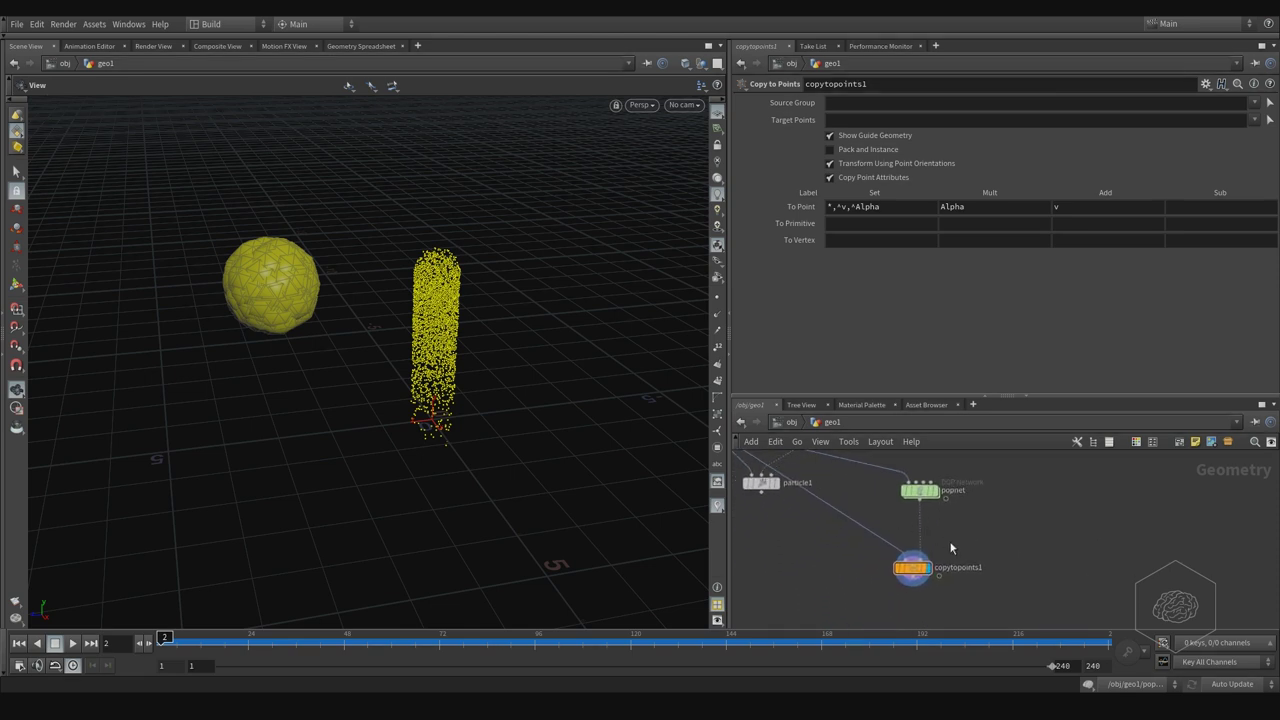
middle_drag(826, 559, 911, 548)
drag(911, 582, 888, 474)
middle_drag(945, 516, 823, 450)
key(ctrl+z)
click(768, 461)
click(876, 596)
middle_drag(983, 590, 951, 534)
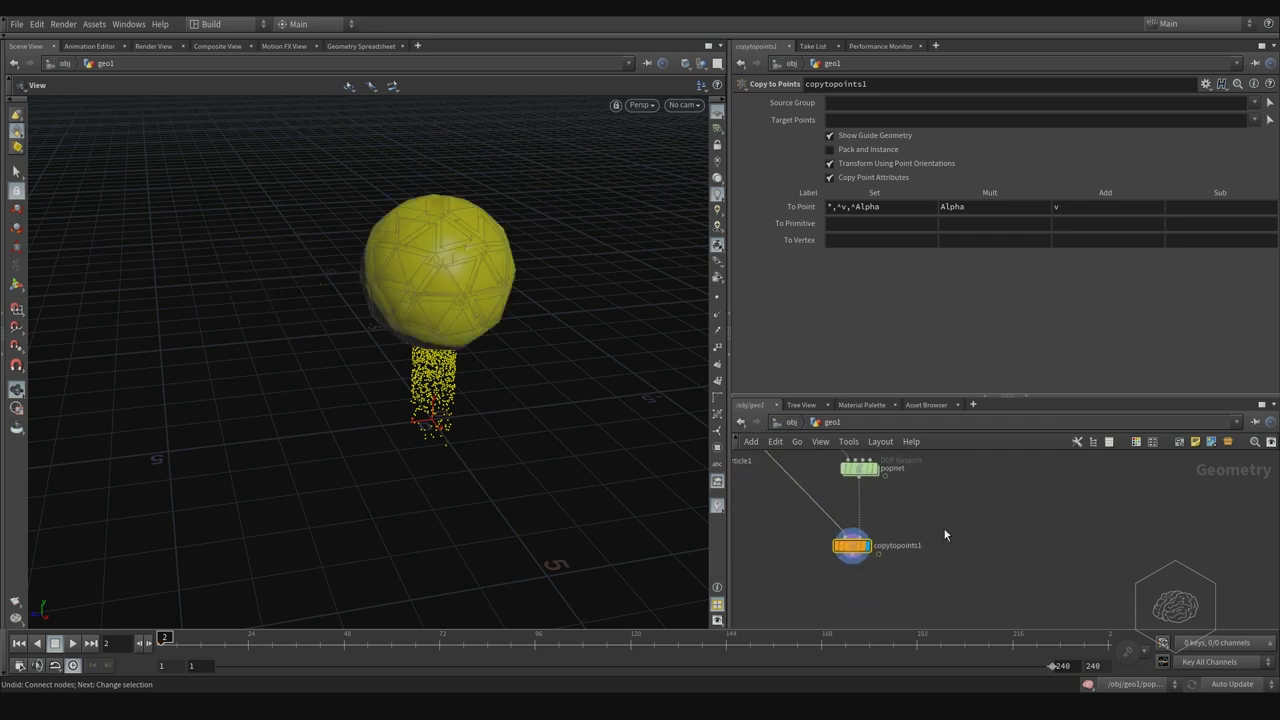
Scrub the timeline to frame 60 and back to frame 38 to examine the copied spheres
drag(163, 641, 407, 598)
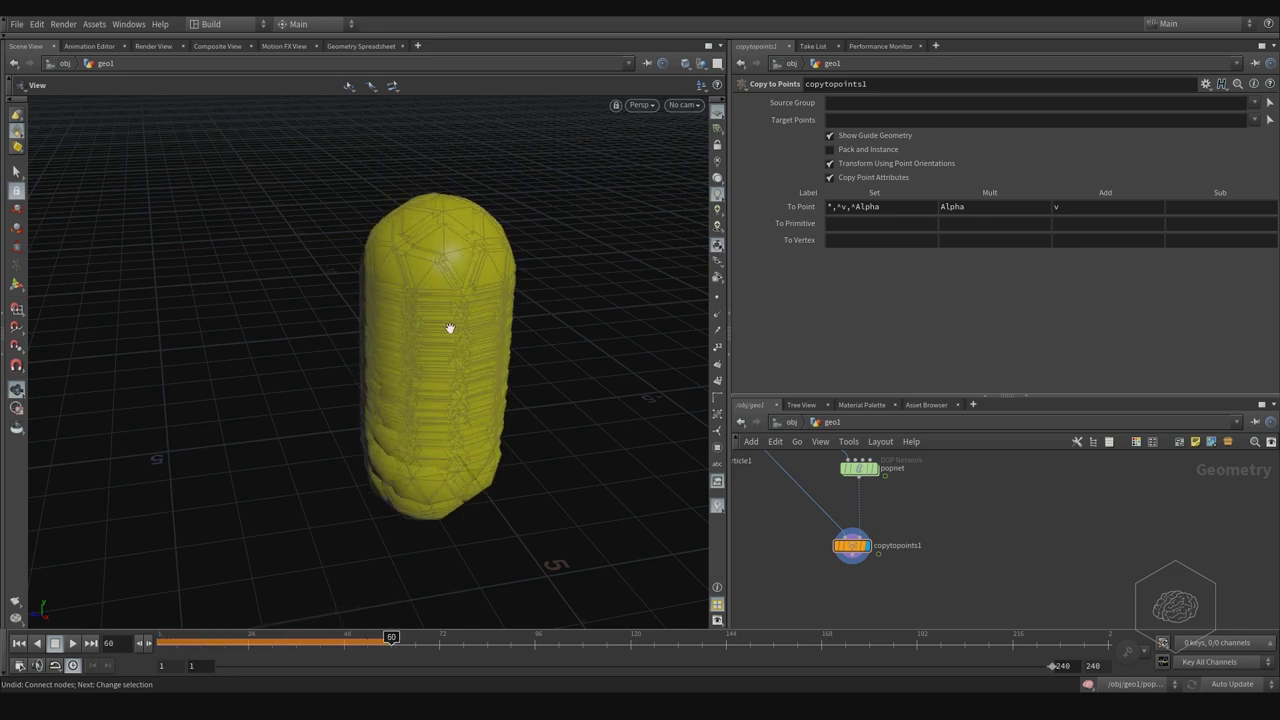
drag(450, 331, 518, 334)
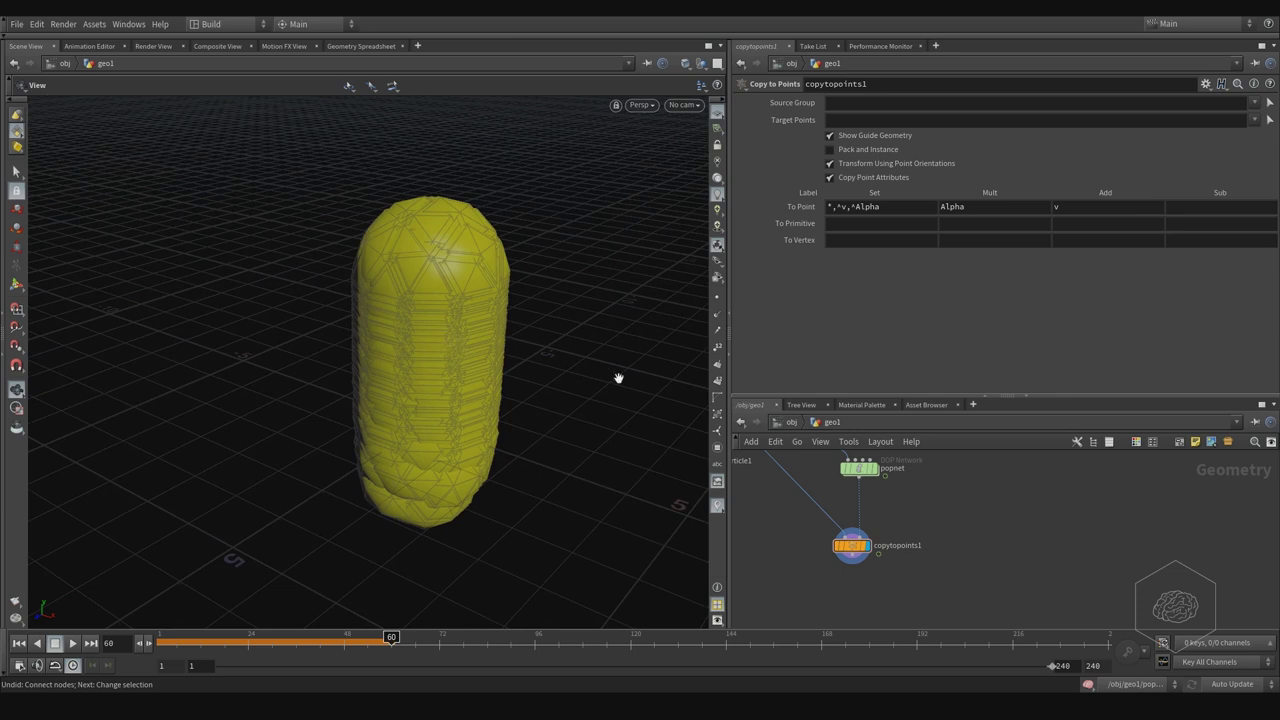
mouse_move(295, 647)
mouse_down()
mouse_move(175, 645)
mouse_move(285, 640)
mouse_up()
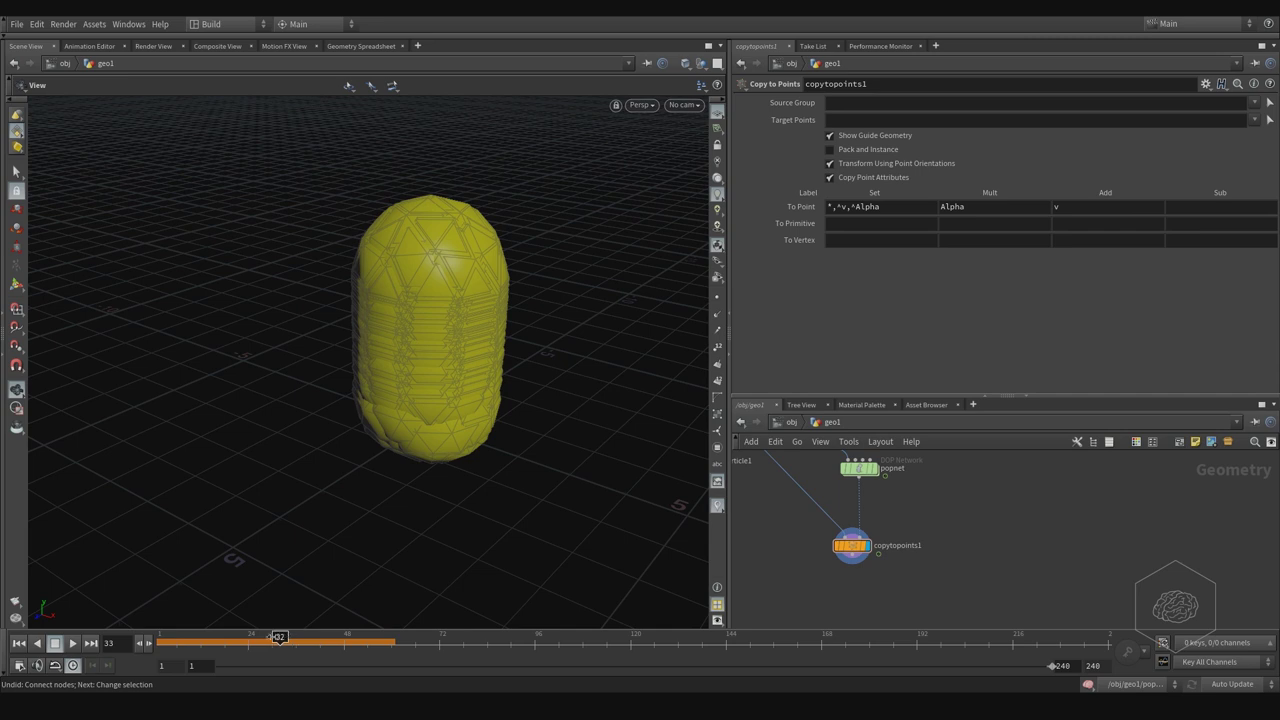
click(238, 641)
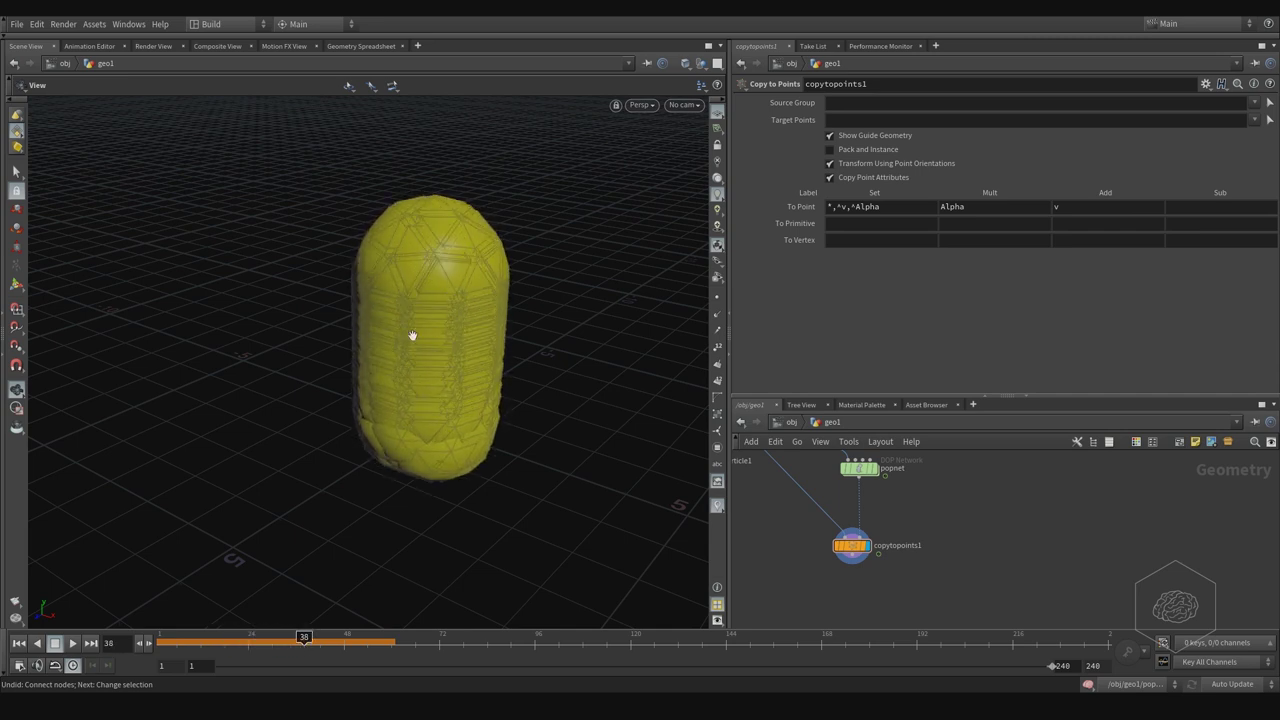
Insert a Transform node into the wire feeding the source input of copytopoints1 and place it beside the chain
middle_drag(982, 538, 1022, 587)
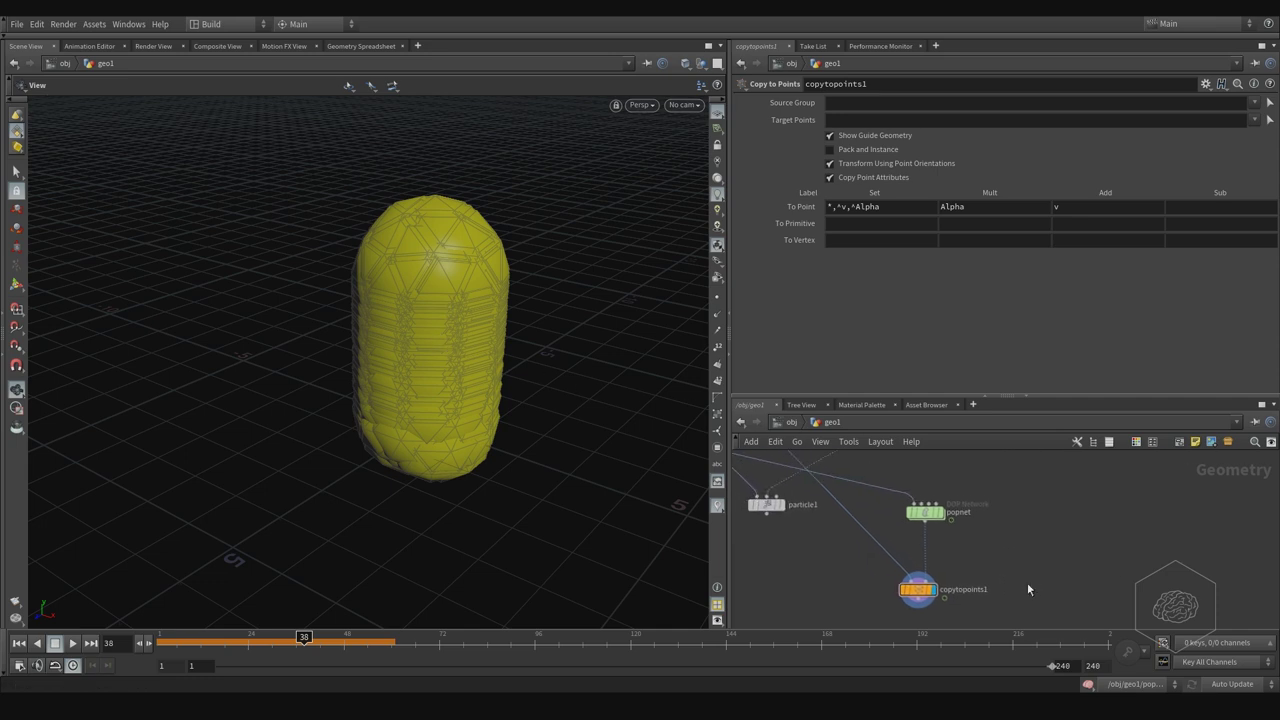
key(Tab)
text(tra)
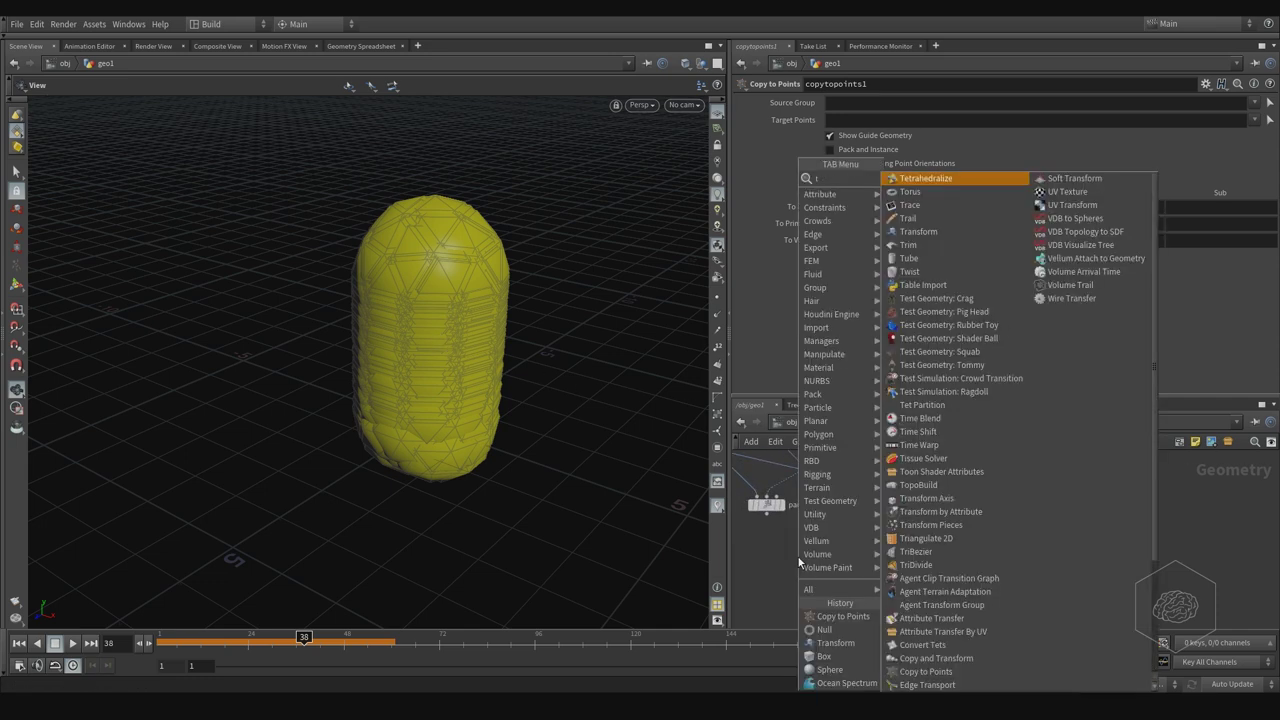
key(Down)
key(Down)
key(Return)
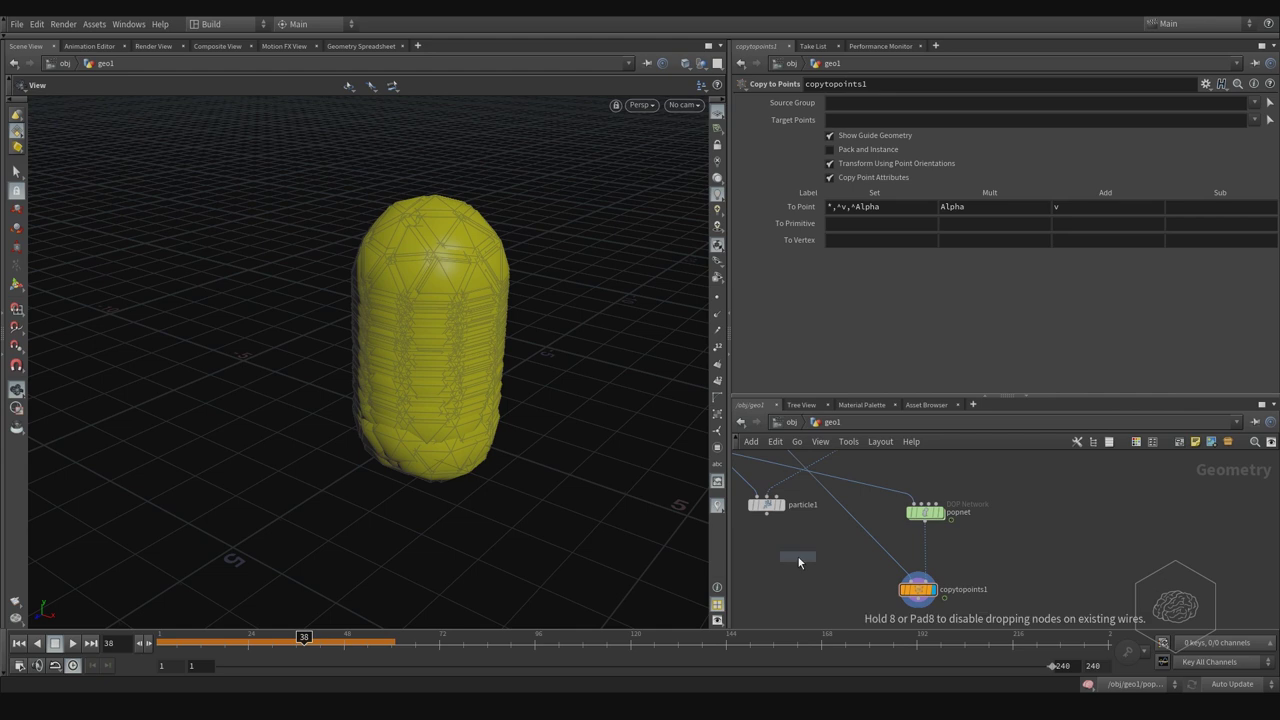
click(843, 512)
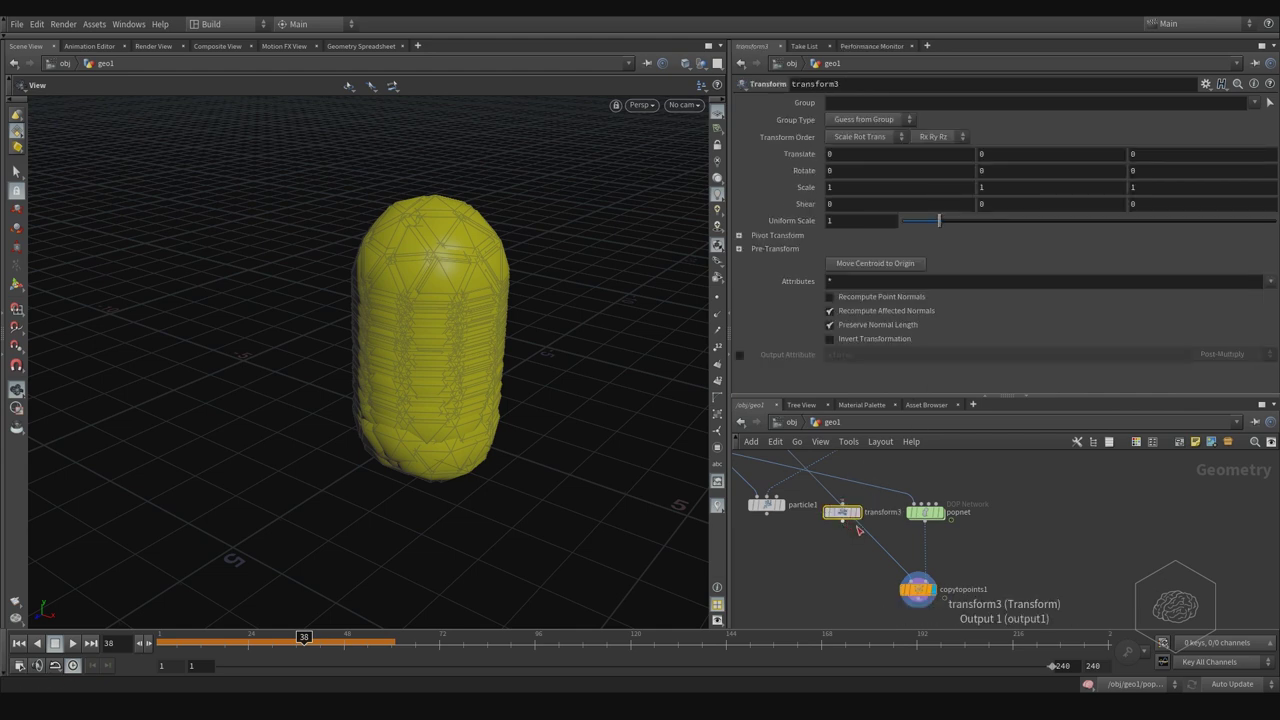
drag(843, 512, 830, 546)
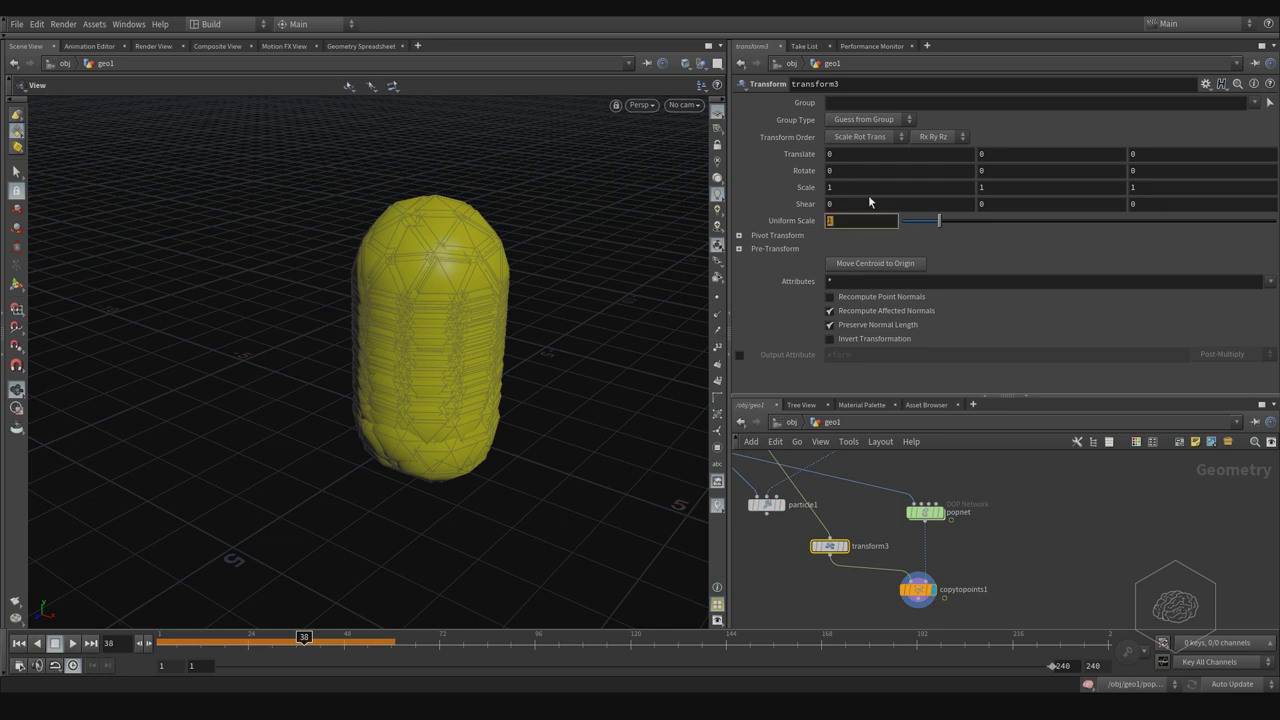
Set the uniform scale of transform3 to 0.025 after trying 0.2 and 0.05
text(0.2)
key(Return)
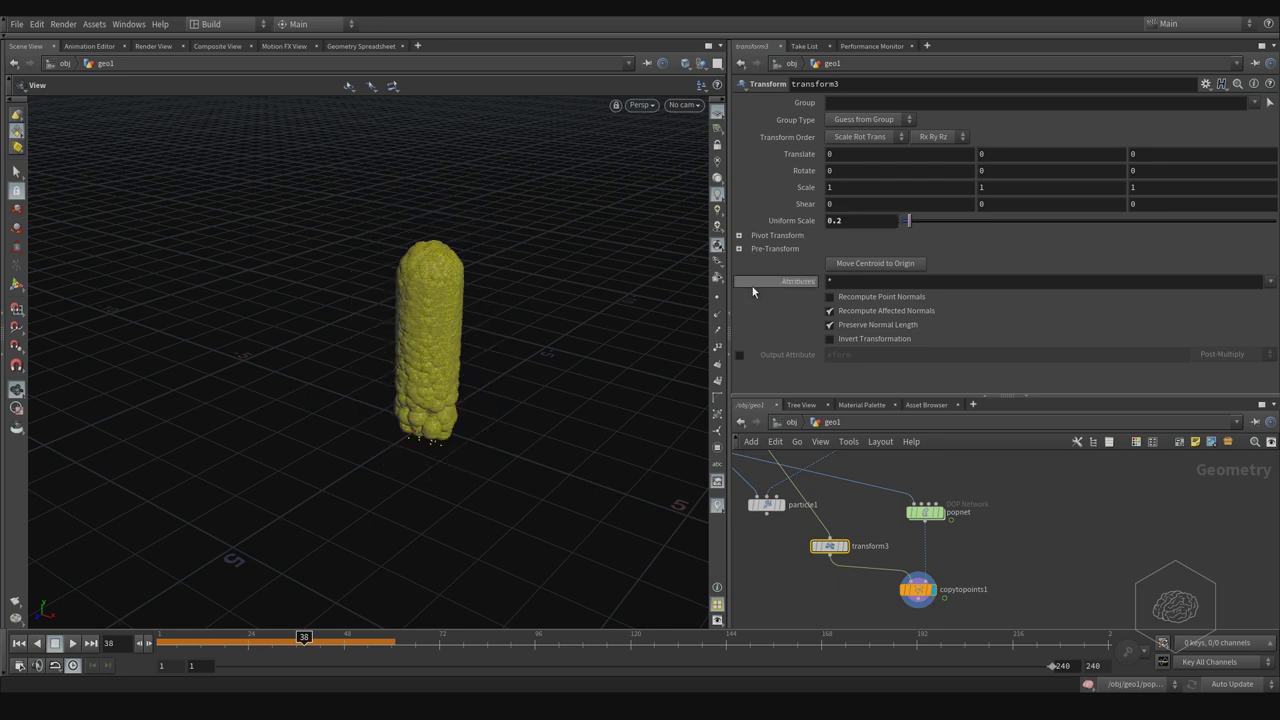
click(868, 219)
key(Return)
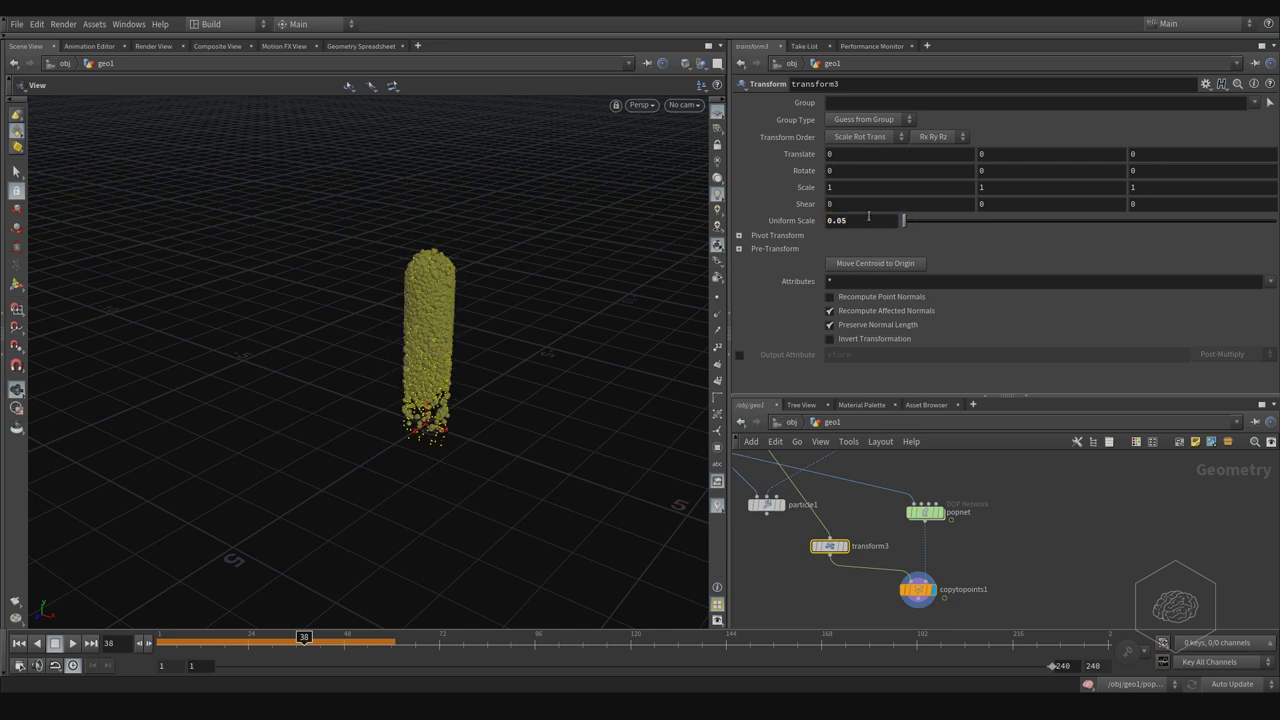
click(867, 216)
text(5)
key(Return)
click(869, 222)
text(25)
key(Return)
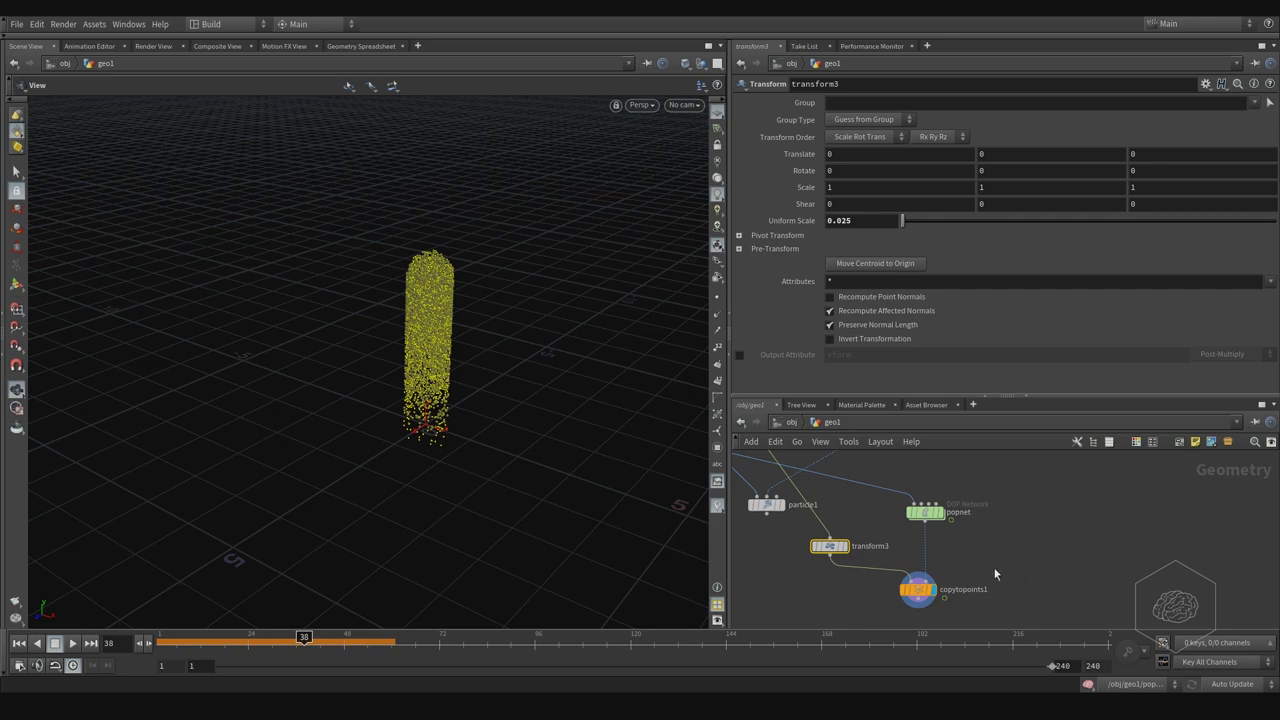
Select copytopoints1, examine the scaled sphere copies at close range and rewind to frame 1
click(917, 589)
alt+drag(449, 363, 424, 332)
right_drag(424, 332, 554, 351)
drag(554, 351, 483, 317)
right_drag(483, 317, 567, 311)
middle_drag(535, 338, 453, 341)
drag(306, 640, 105, 645)
middle_drag(358, 525, 393, 403)
Reset the popnet simulation, show its Object Merge settings and play the particles from frame 1
click(924, 512)
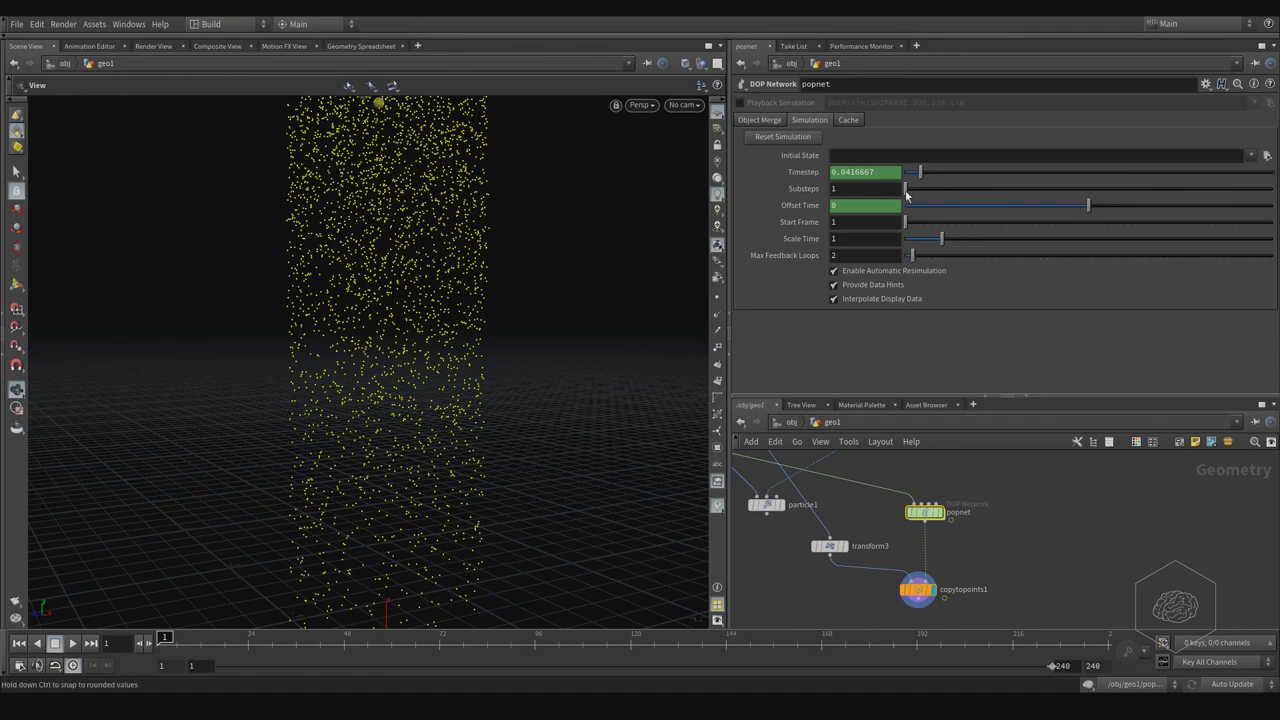
click(790, 136)
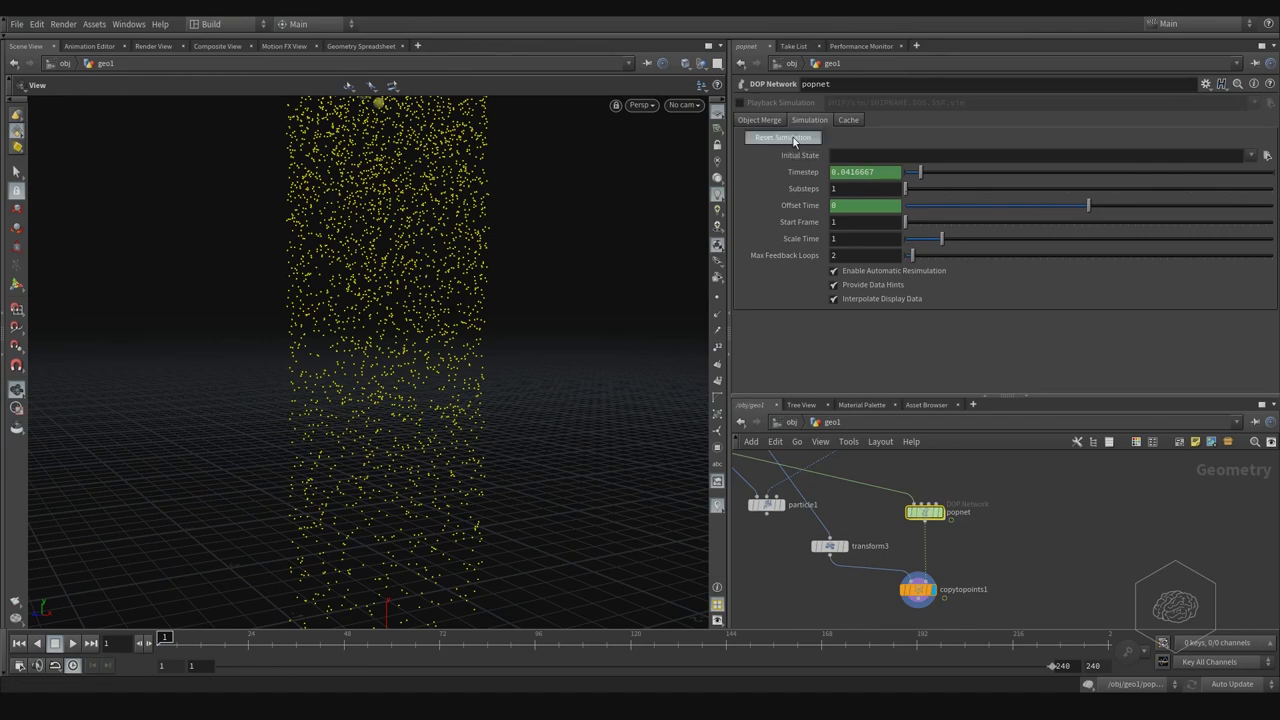
click(760, 121)
drag(478, 340, 437, 369)
right_drag(437, 369, 269, 455)
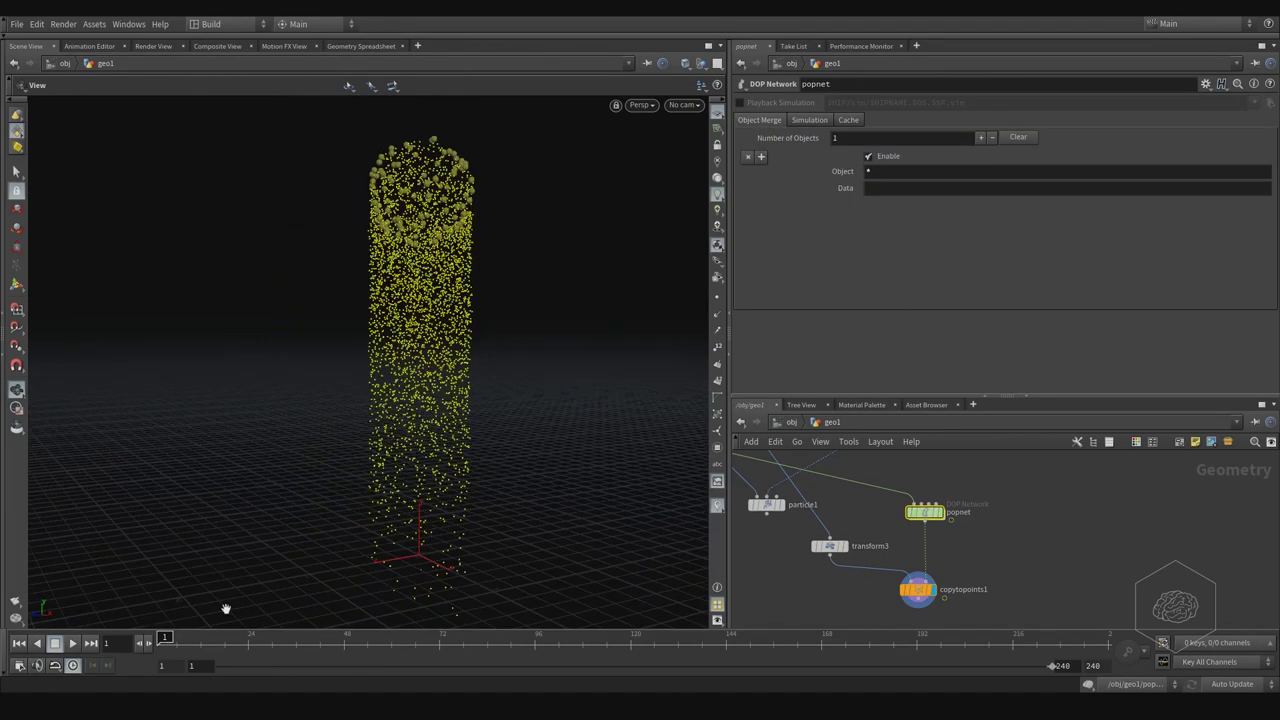
click(74, 644)
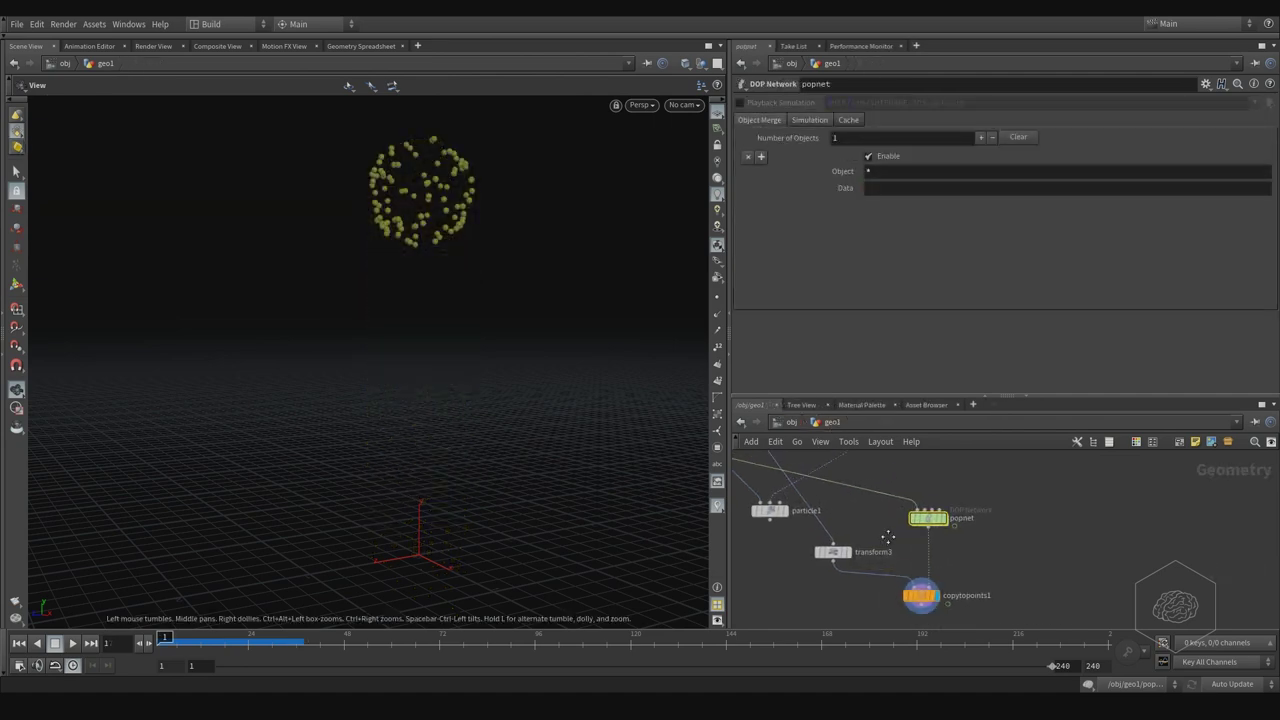
middle_drag(888, 537, 917, 548)
middle_drag(1041, 521, 1028, 520)
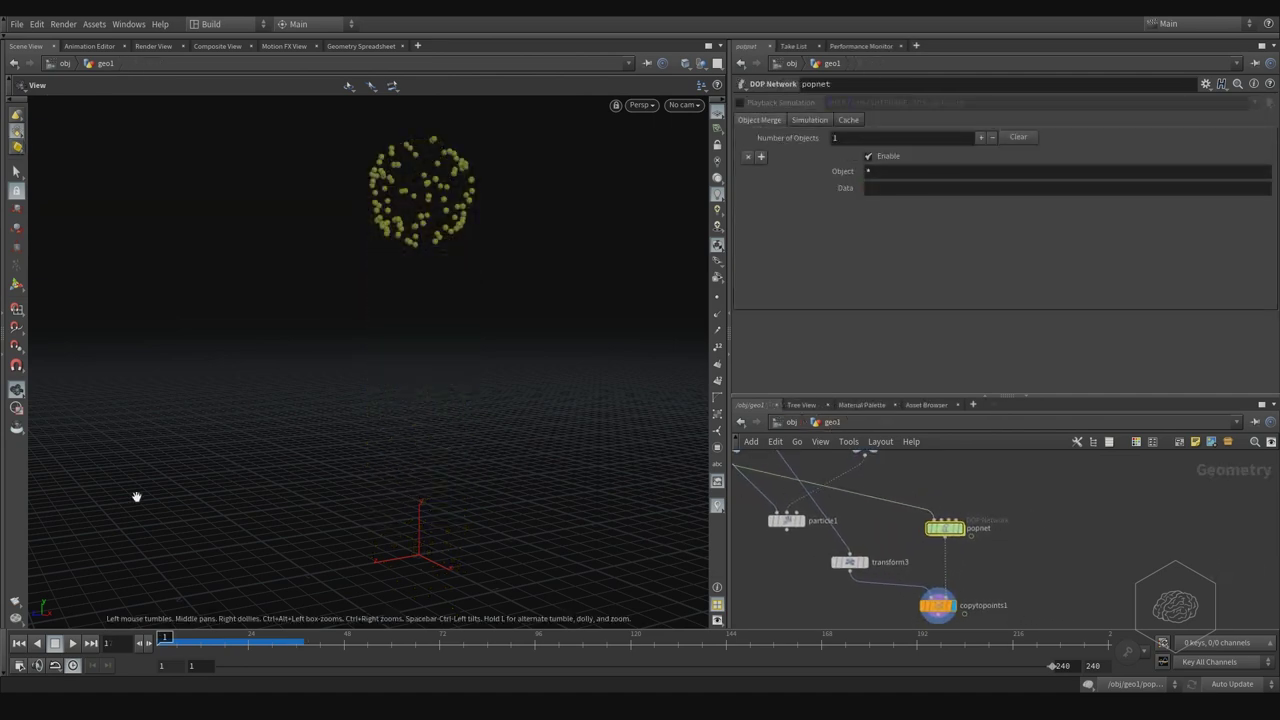
click(417, 47)
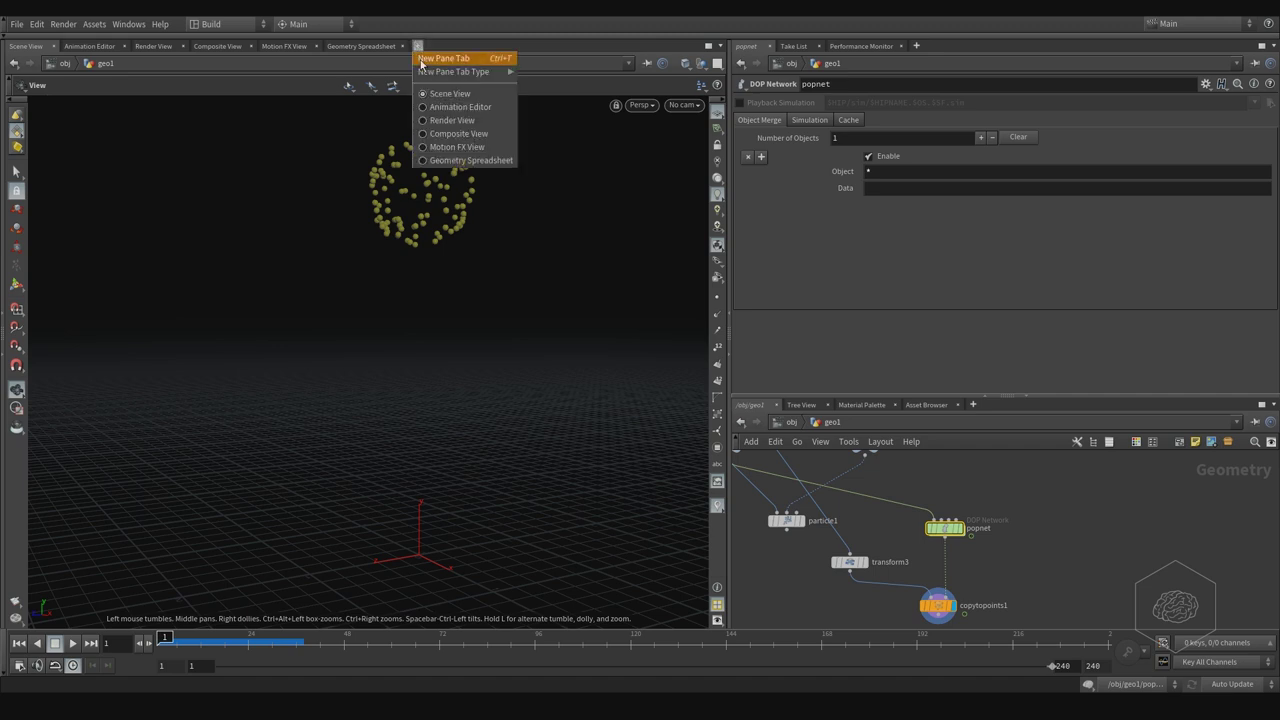
mouse_move(460, 72)
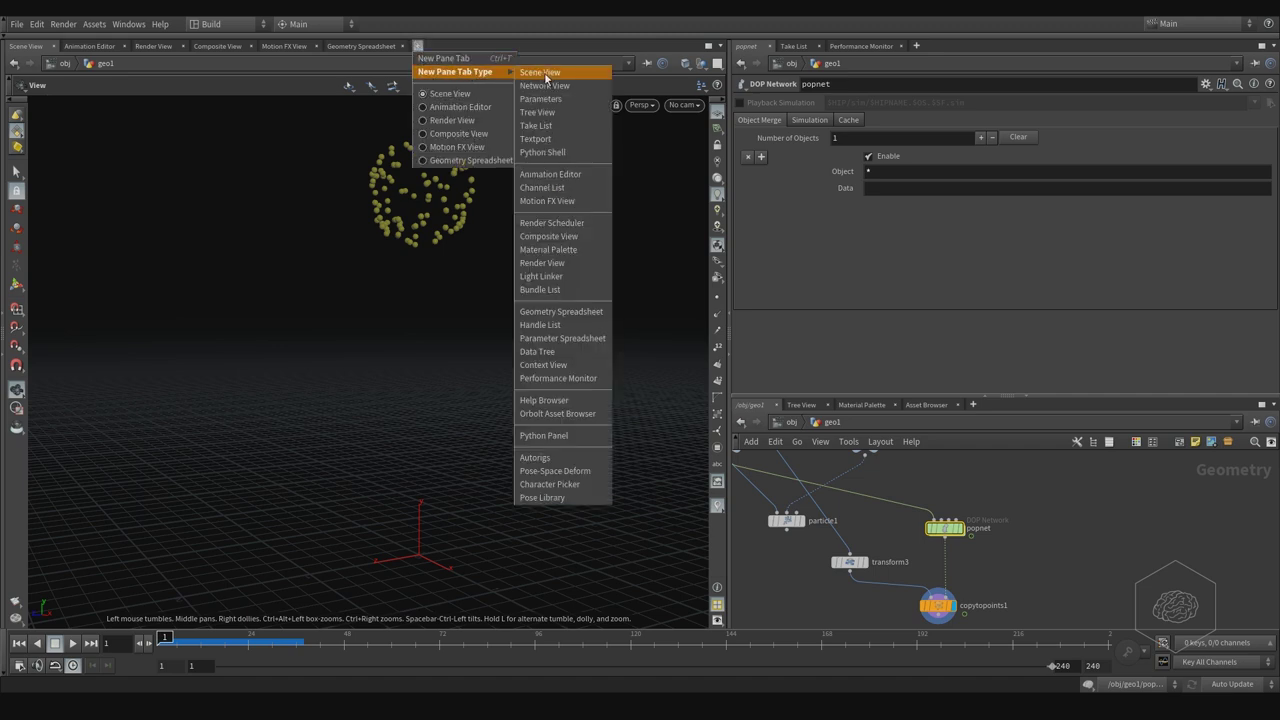
click(1040, 542)
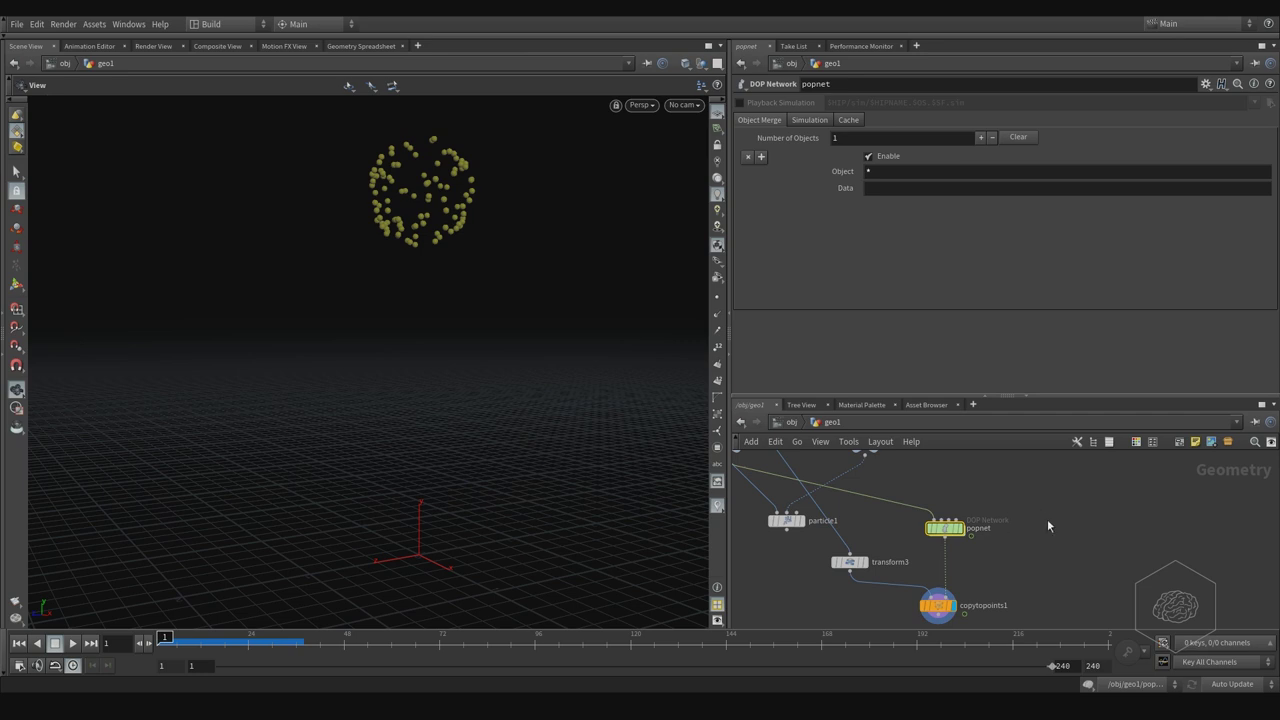
Select copytopoints1, play the falling sphere copies to about frame 63 and rewind to frame 1
middle_drag(1048, 522, 973, 480)
click(908, 558)
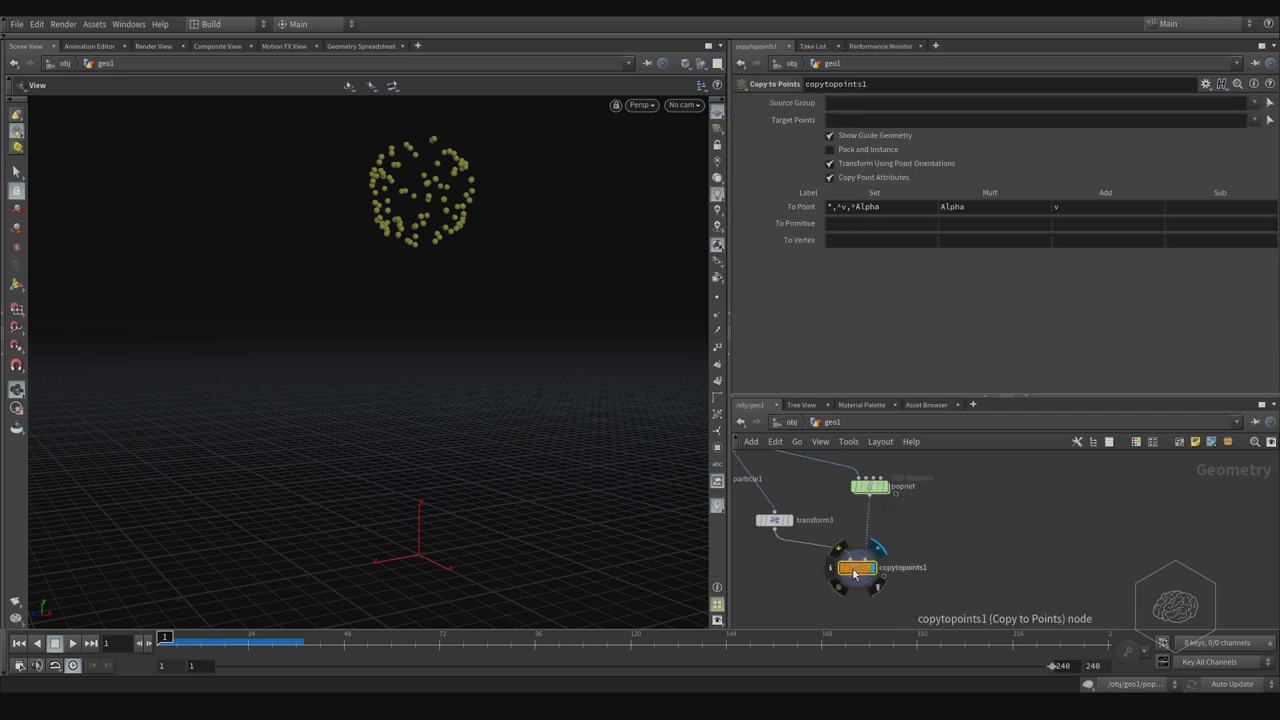
drag(857, 570, 862, 571)
click(72, 643)
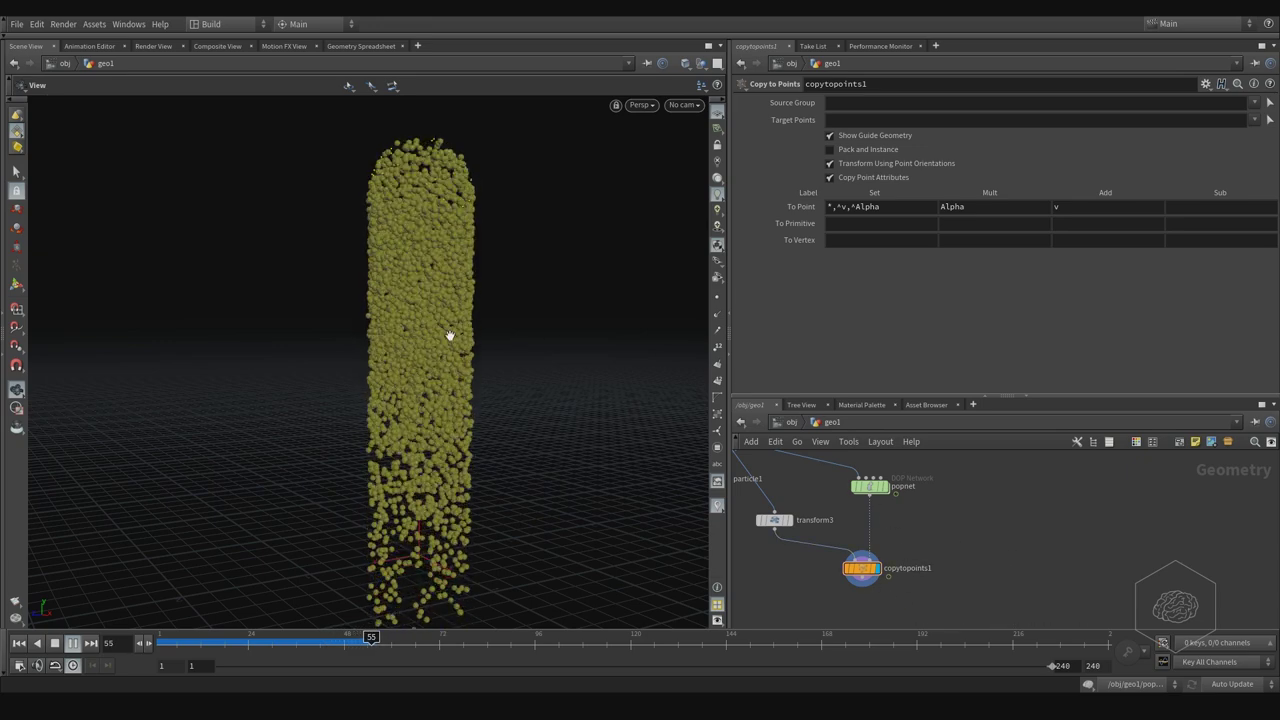
click(74, 645)
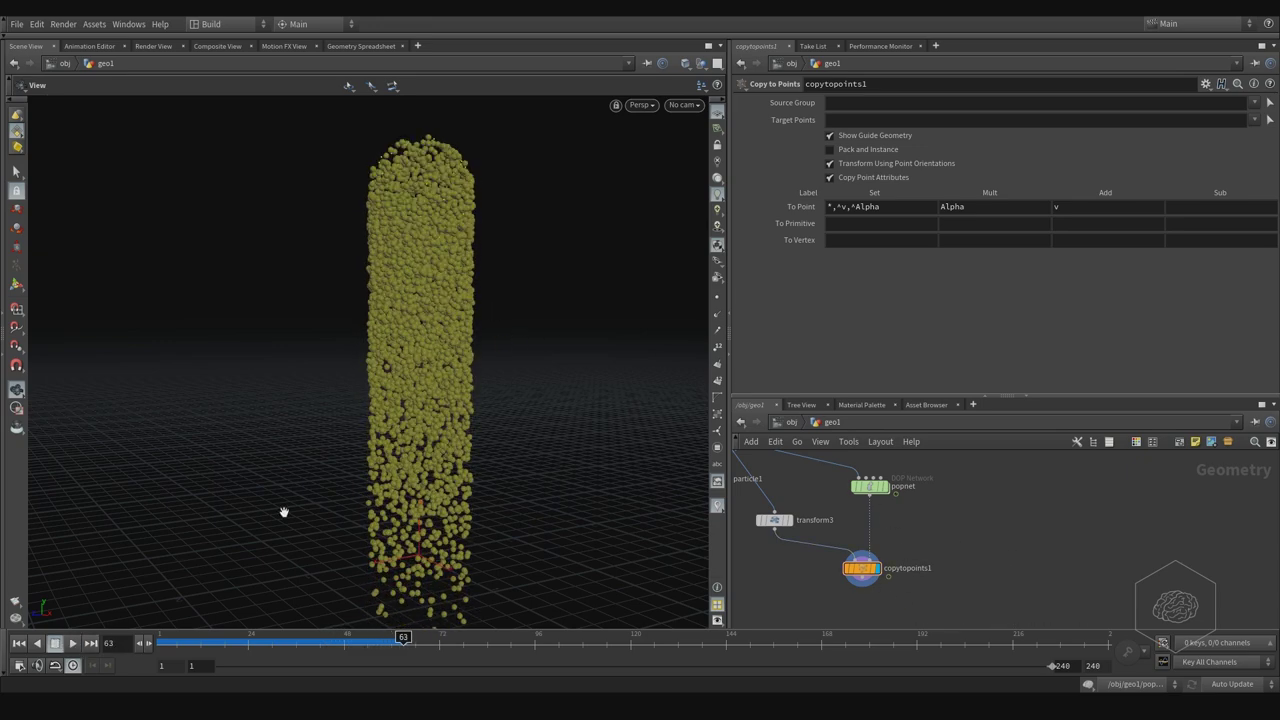
click(263, 643)
drag(263, 640, 160, 645)
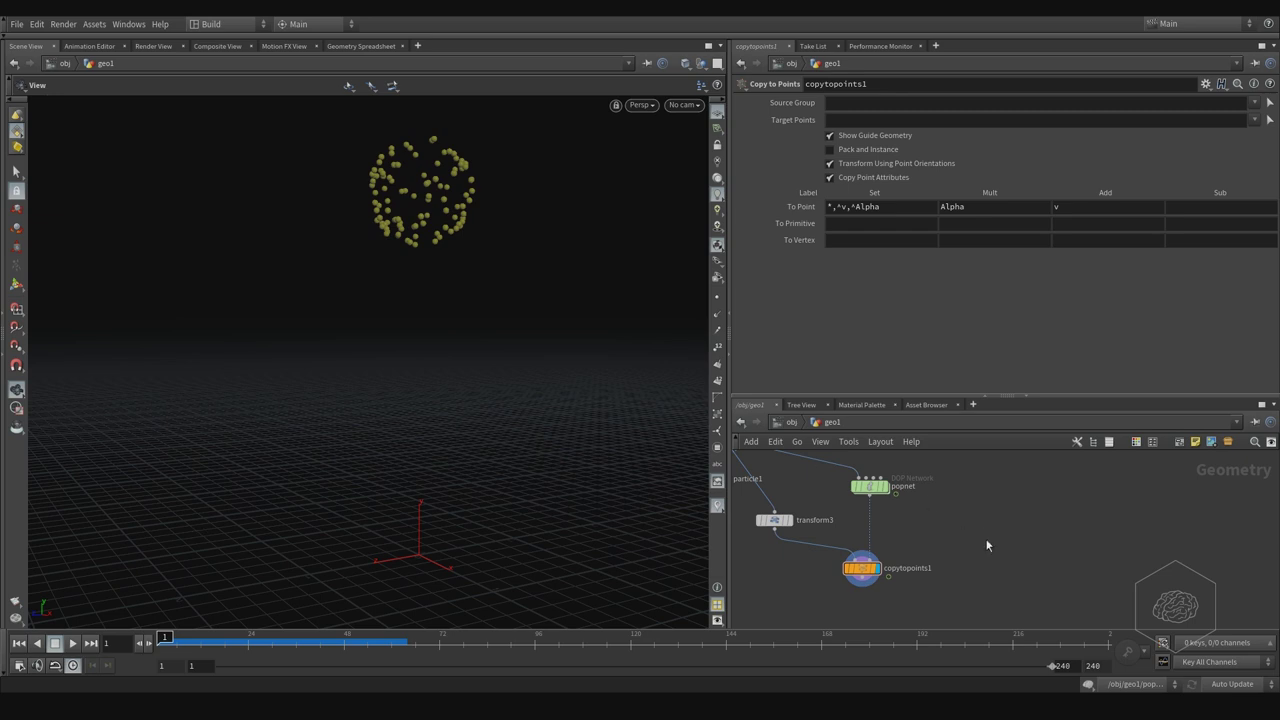
Move popnet clear of transform3 with its display enabled, and delete the copytopoints1 node
drag(871, 487, 948, 489)
click(962, 489)
key(Delete)
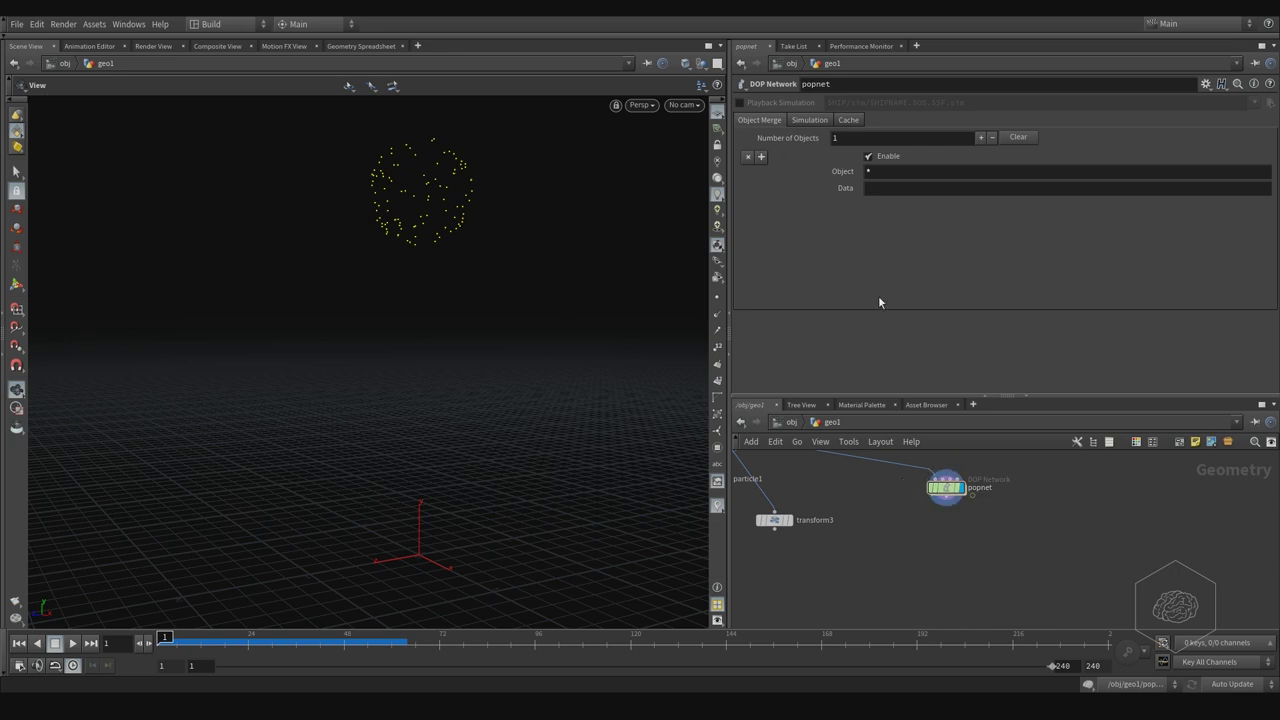
Check geo1's point rendering settings and Point Scale at object level, and return inside geo1
click(791, 422)
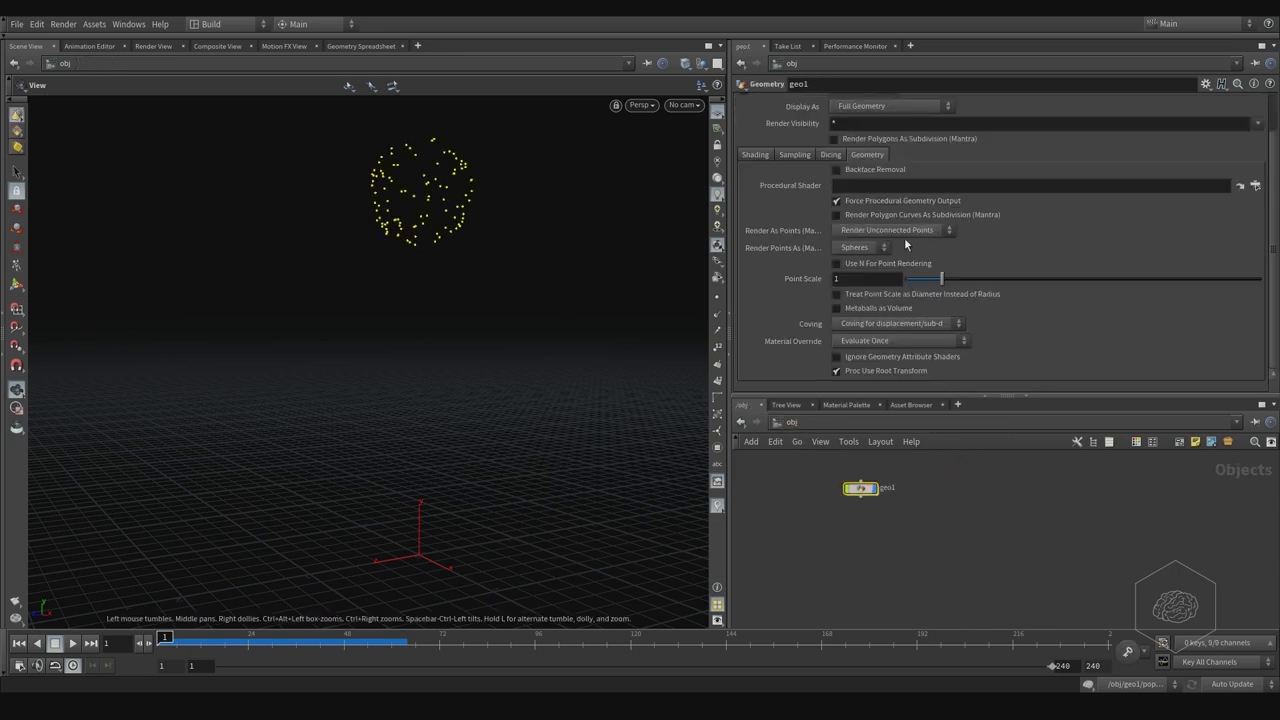
click(864, 280)
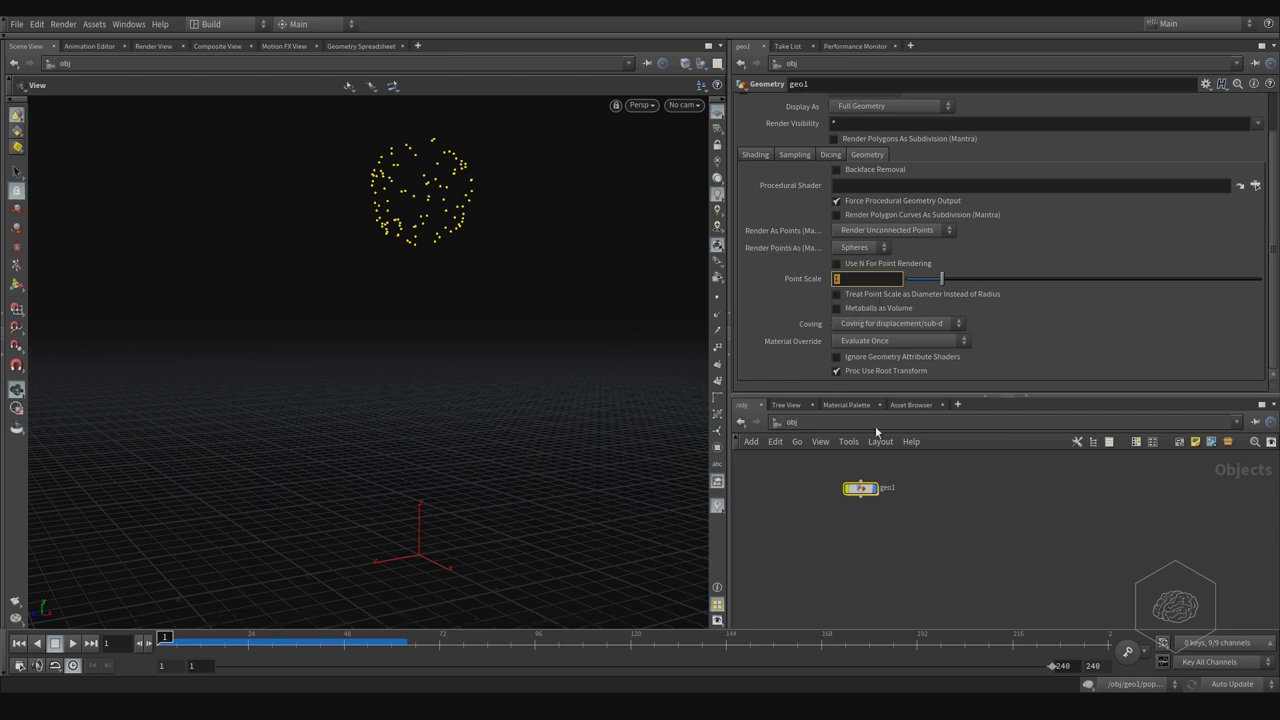
double_click(858, 488)
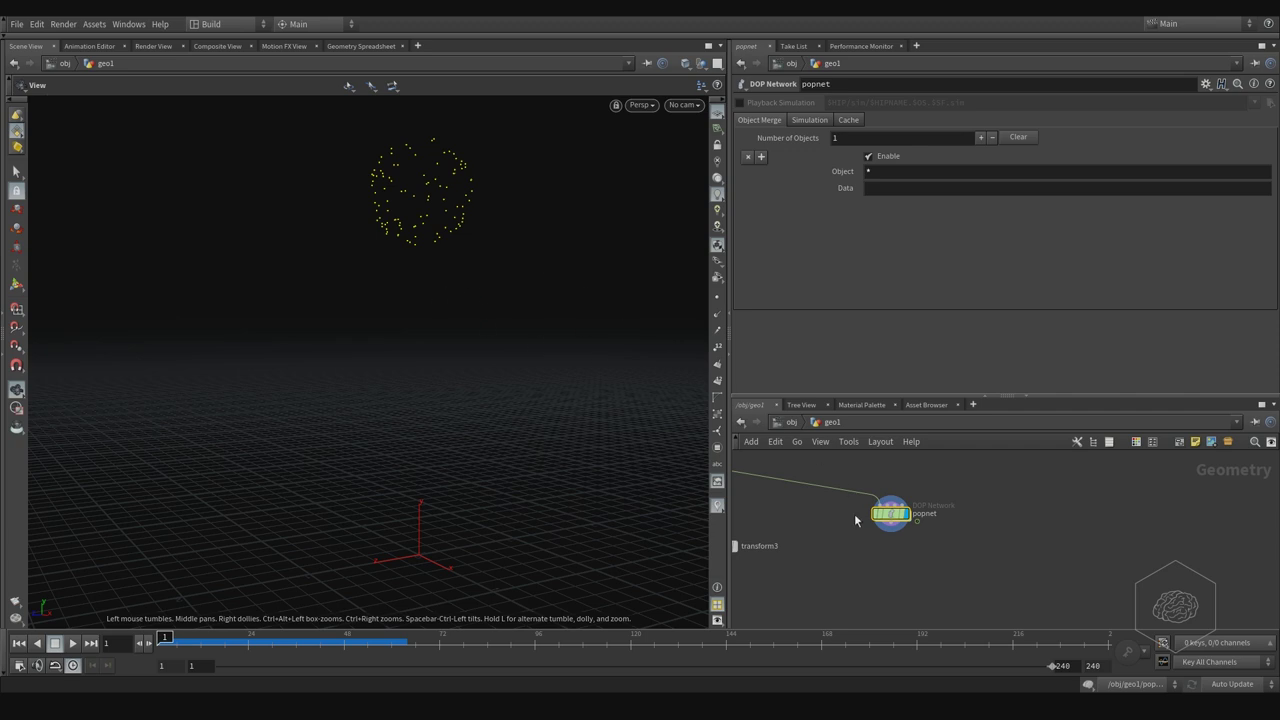
Enter popnet and inspect the Bindings of the pippo POP Source and the solver part of the network
double_click(891, 515)
mouse_move(907, 515)
middle_down()
mouse_move(880, 568)
mouse_move(905, 508)
middle_up()
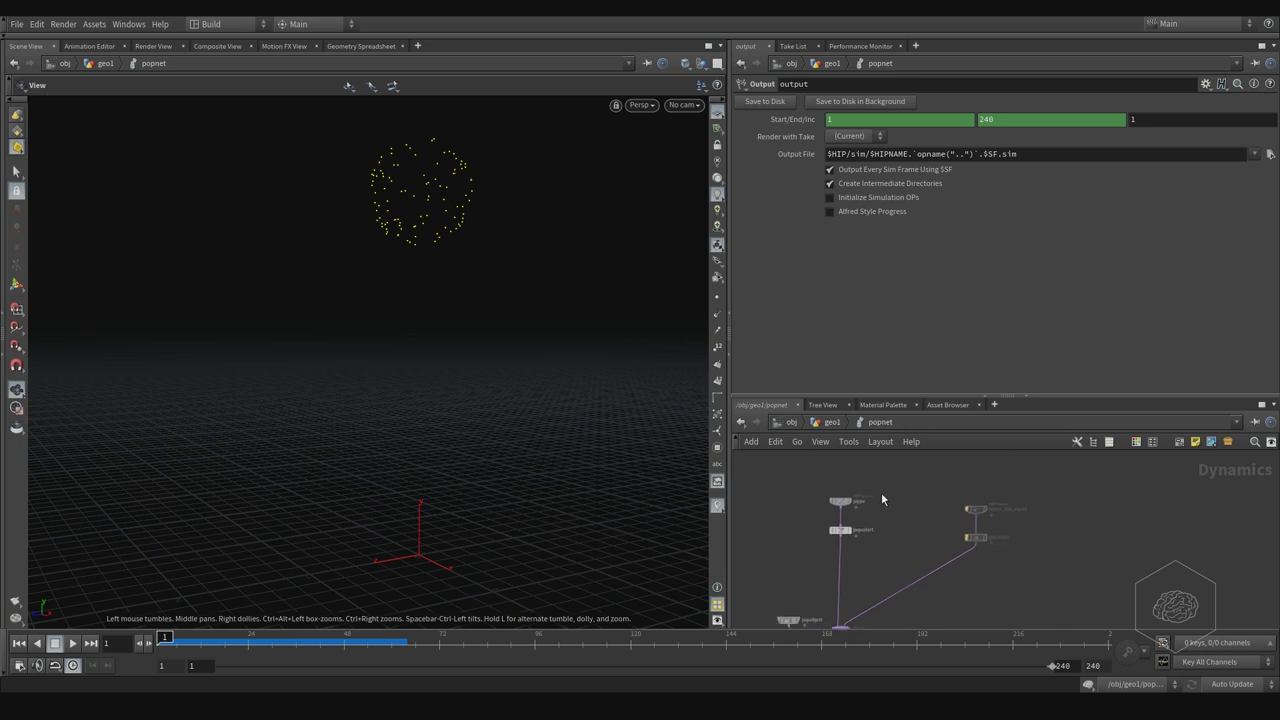
click(841, 501)
click(895, 119)
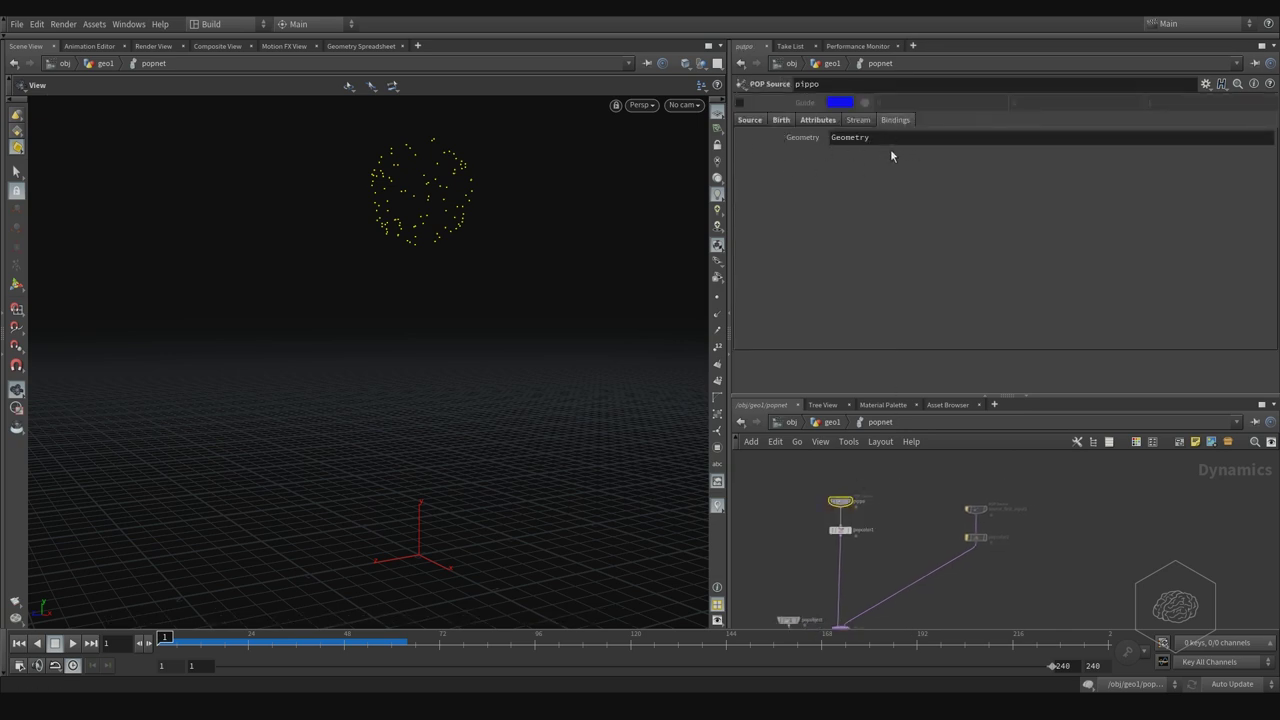
middle_drag(873, 534, 812, 497)
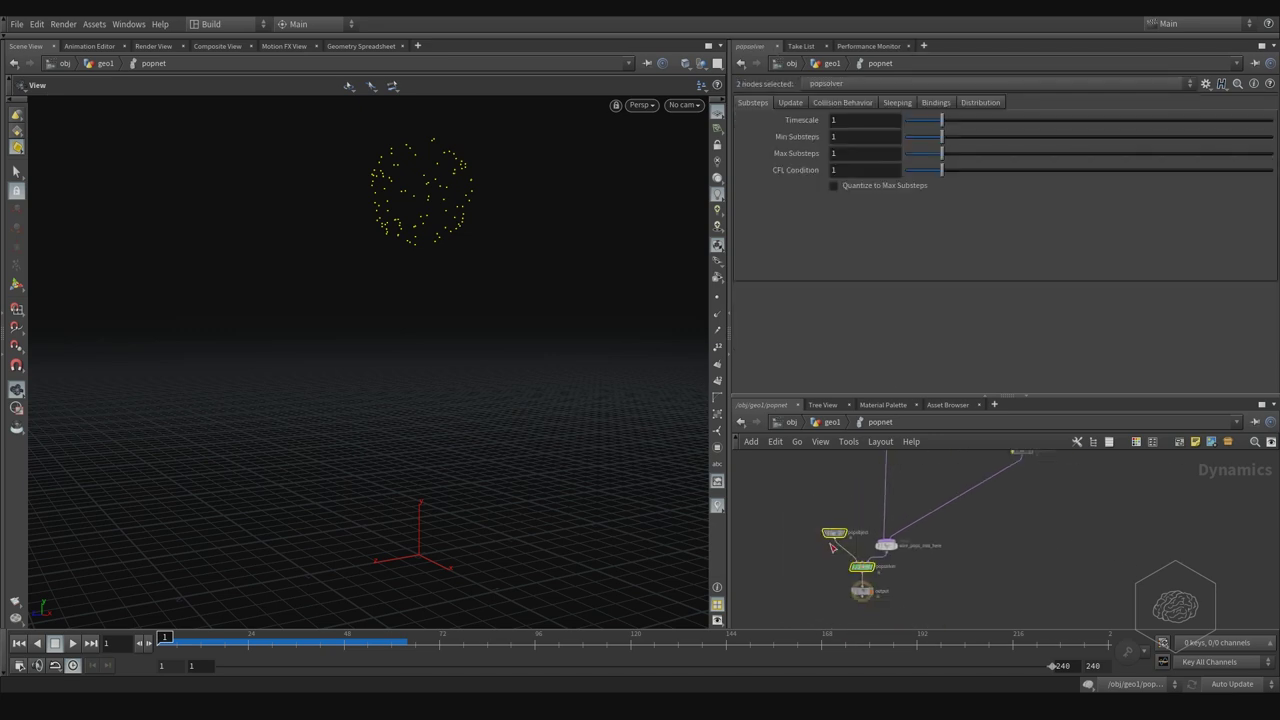